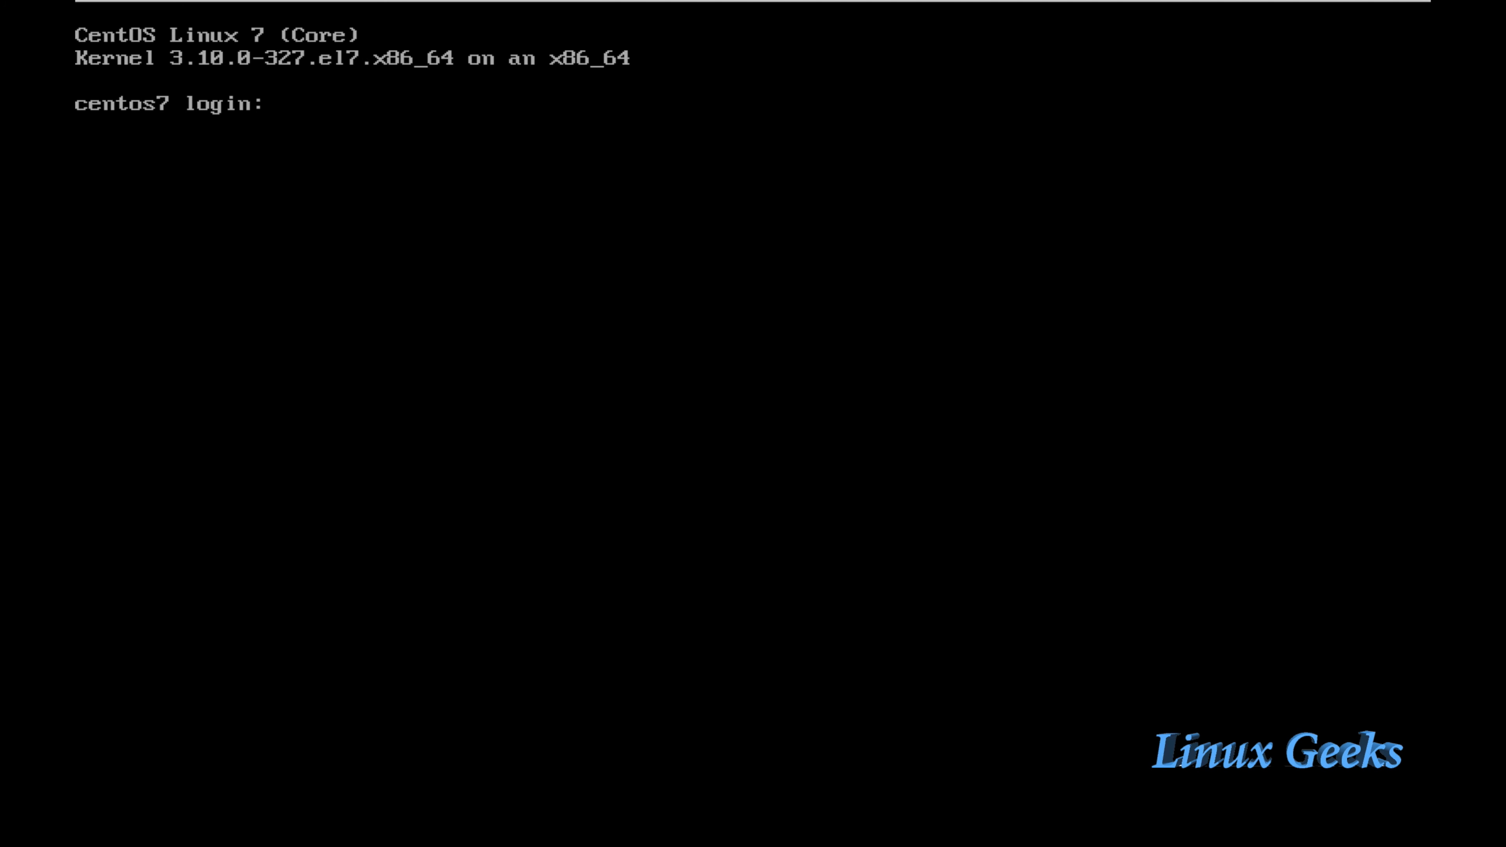
Step: Log in to the CentOS 7 console as root
type("root")
key("Return")
key("Return")
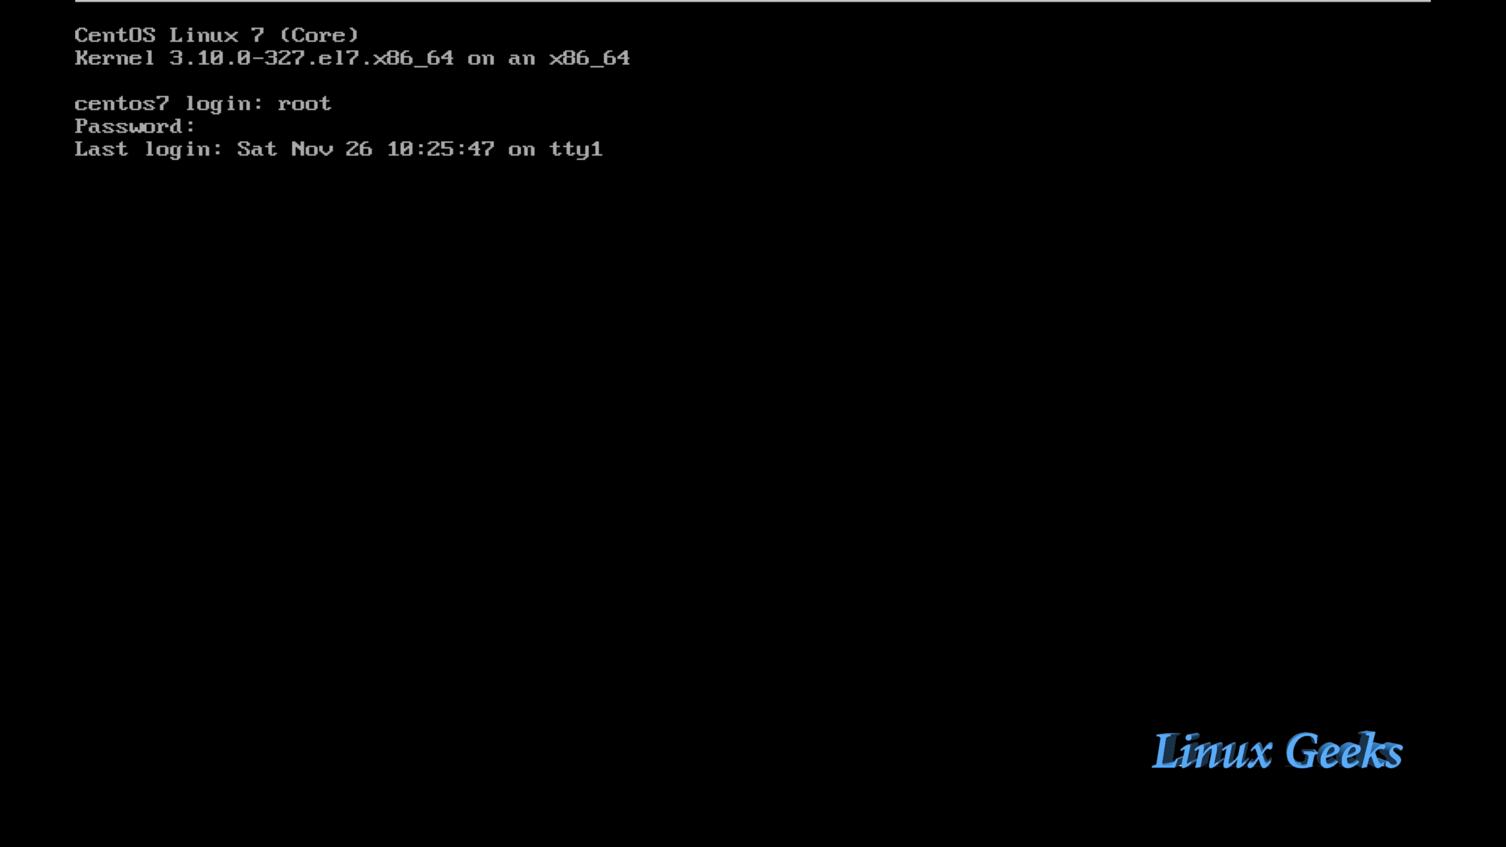
type("clear")
Step: Clear the screen and list root's home, showing anaconda-ks.cfg at 1.2K
key("Return")
key("Return")
key("Return")
key("Return")
key("Return")
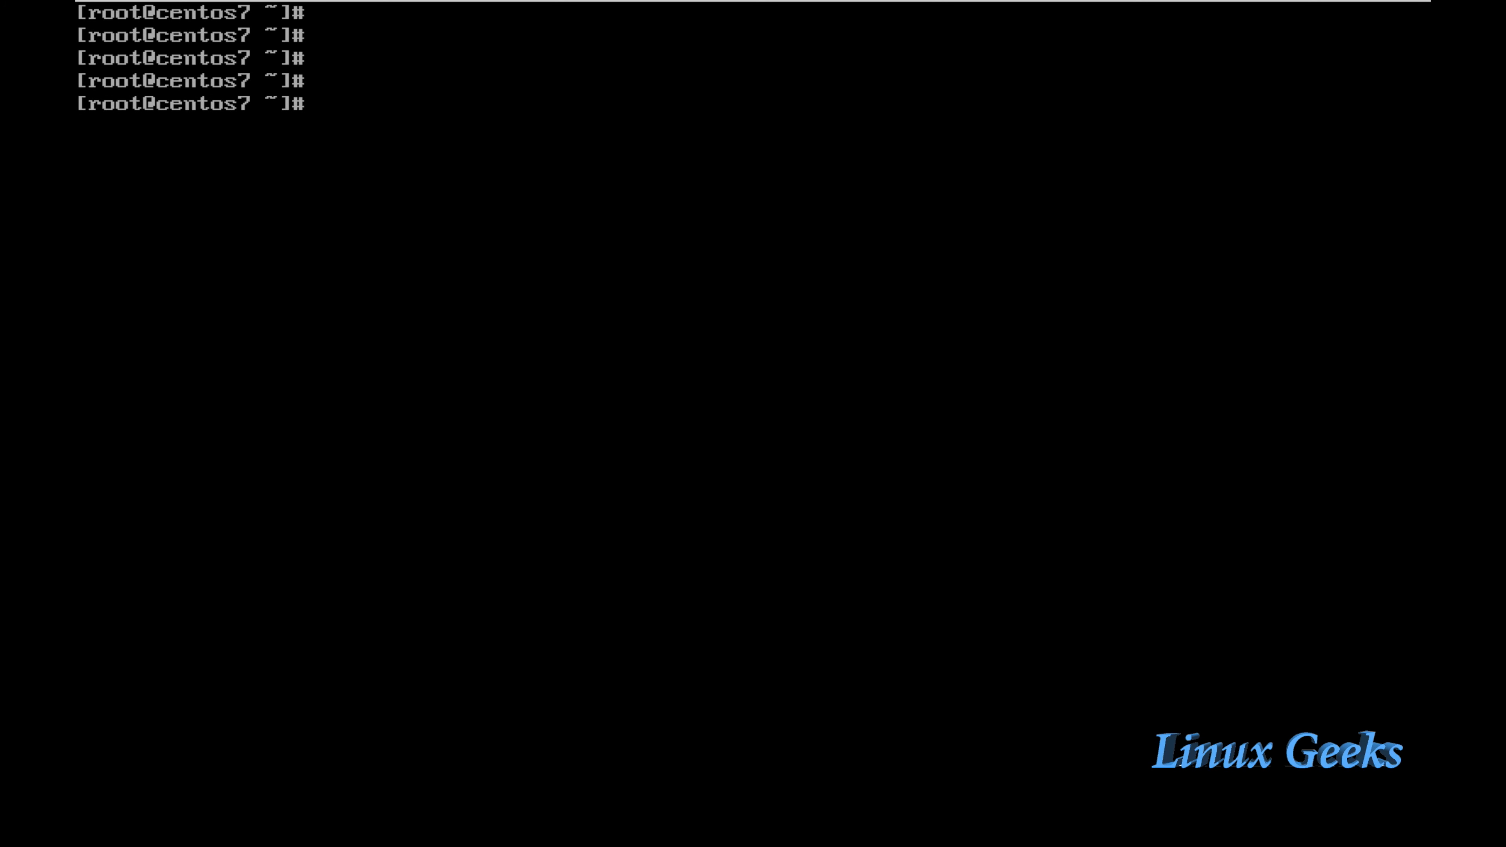
type("ls")
key("Return")
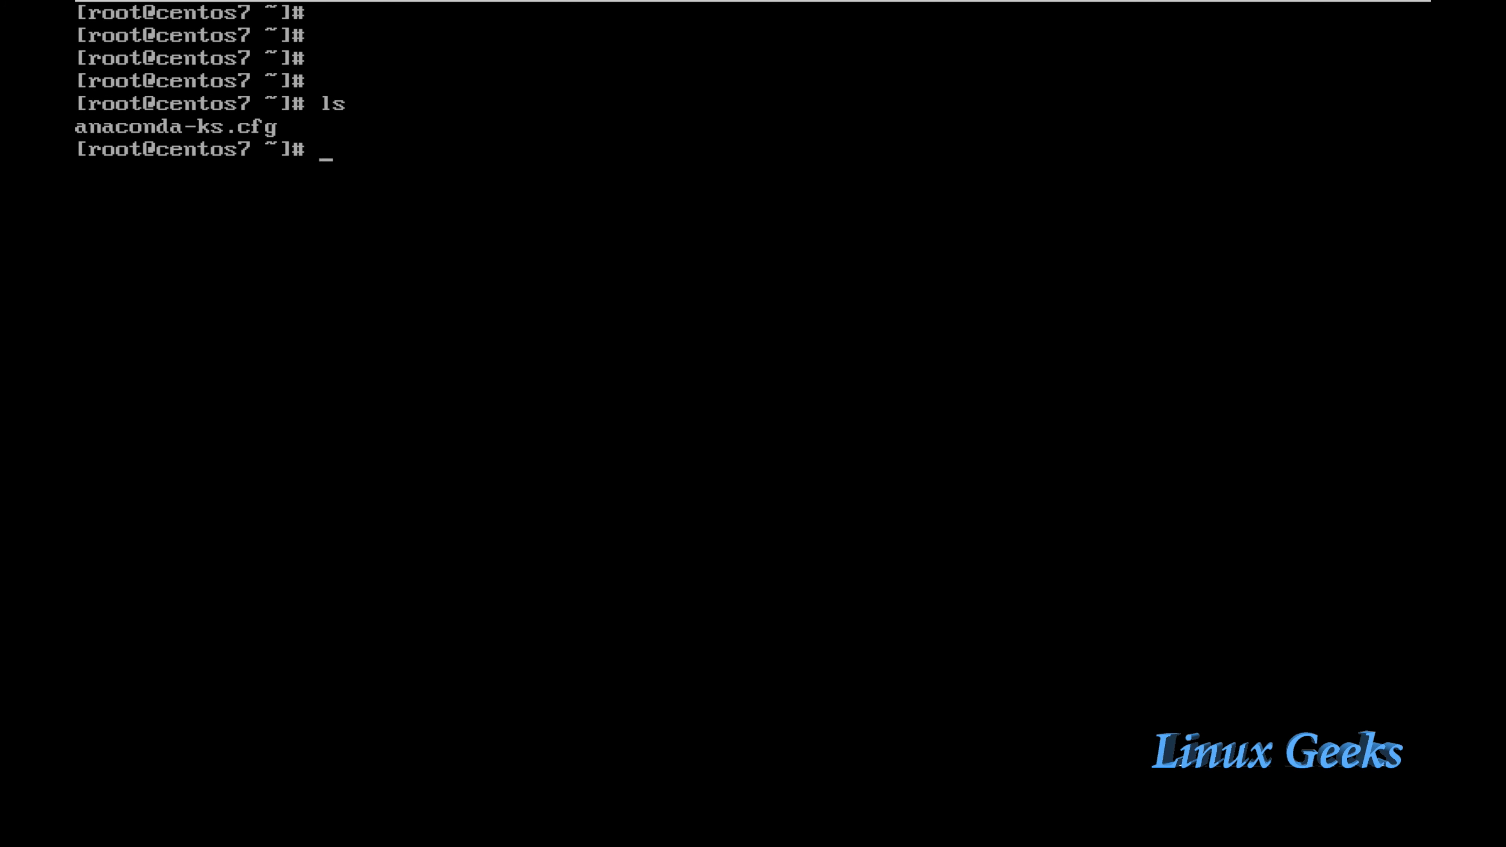
type("ls -lthr")
key("Return")
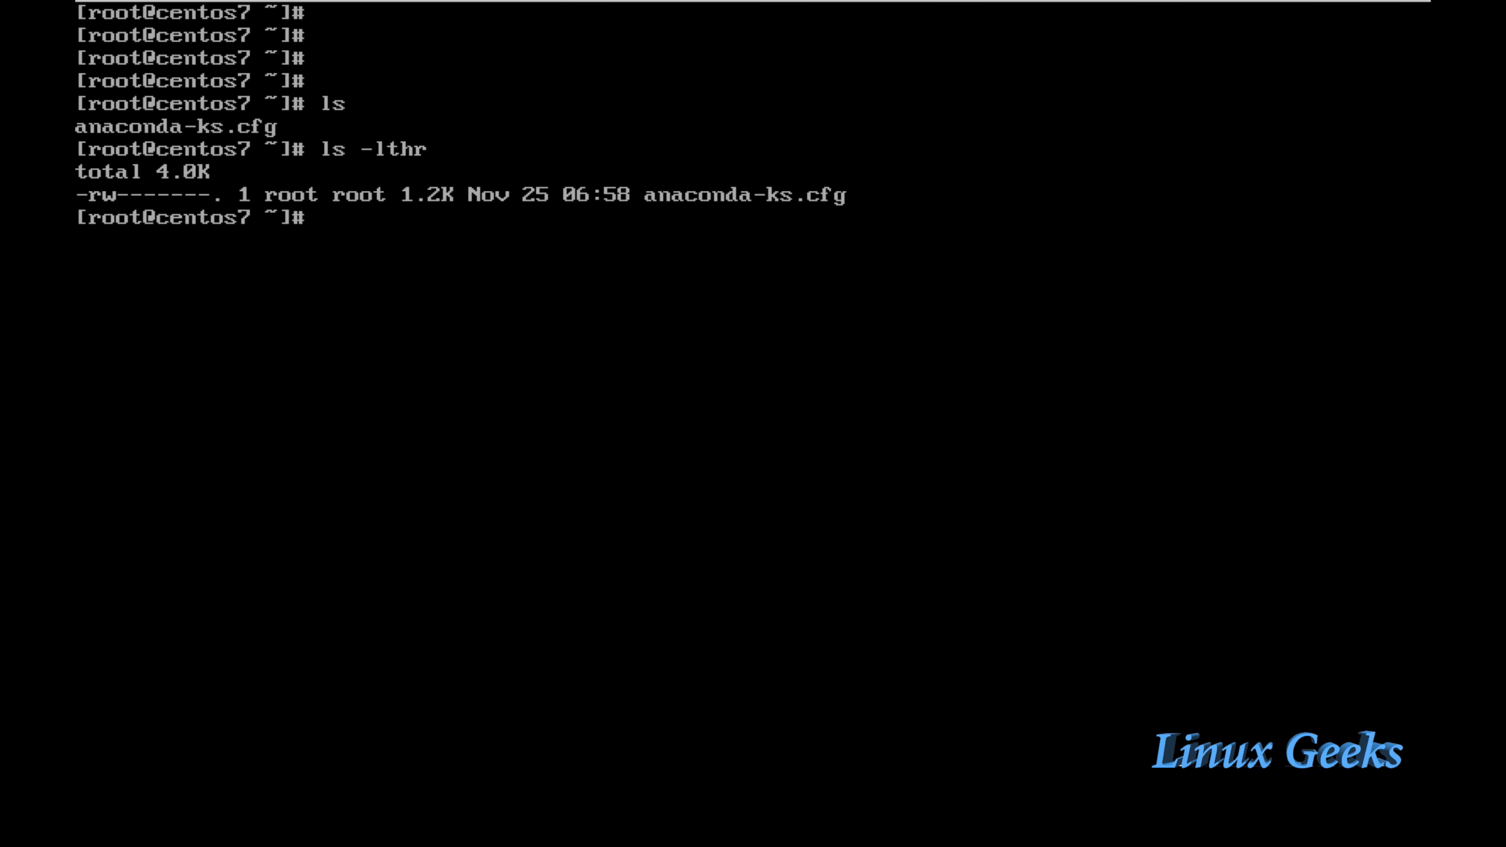
Step: Page through anaconda-ks.cfg with more, down to the kdump addon at its end
type("more a")
key("Tab")
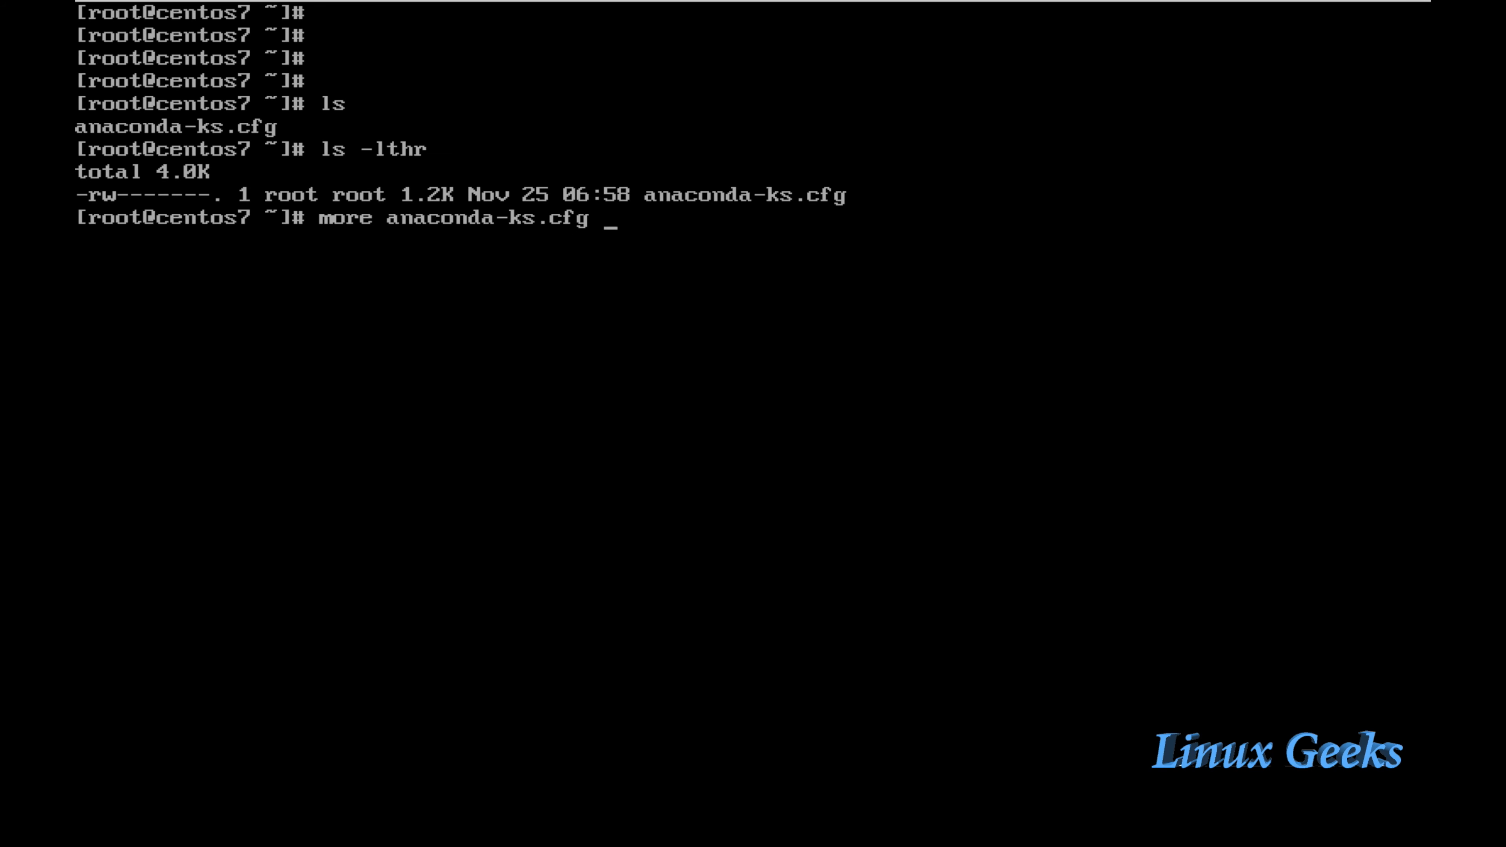
key("Return")
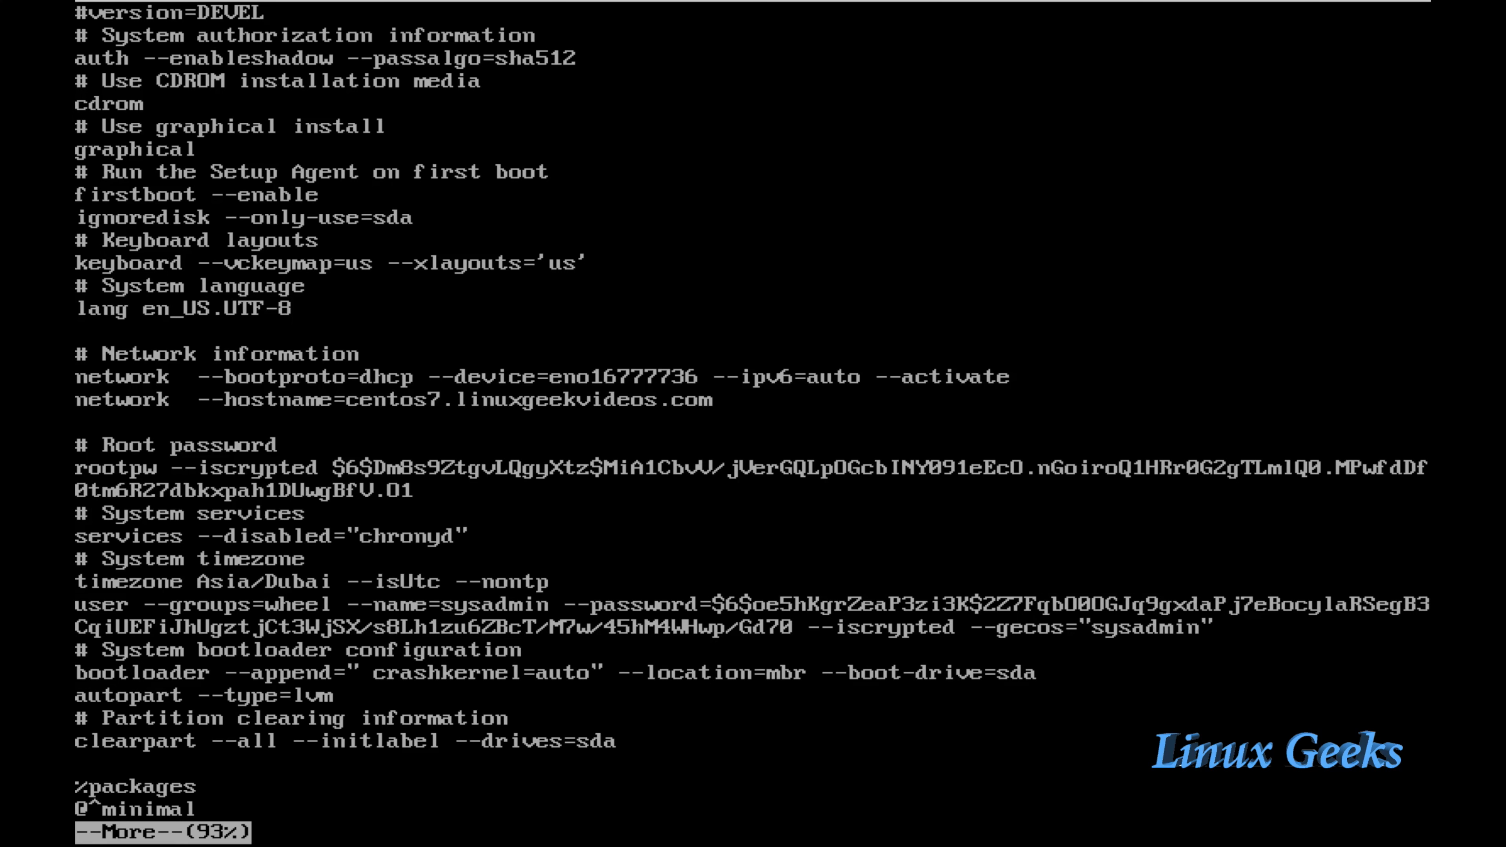
key("space")
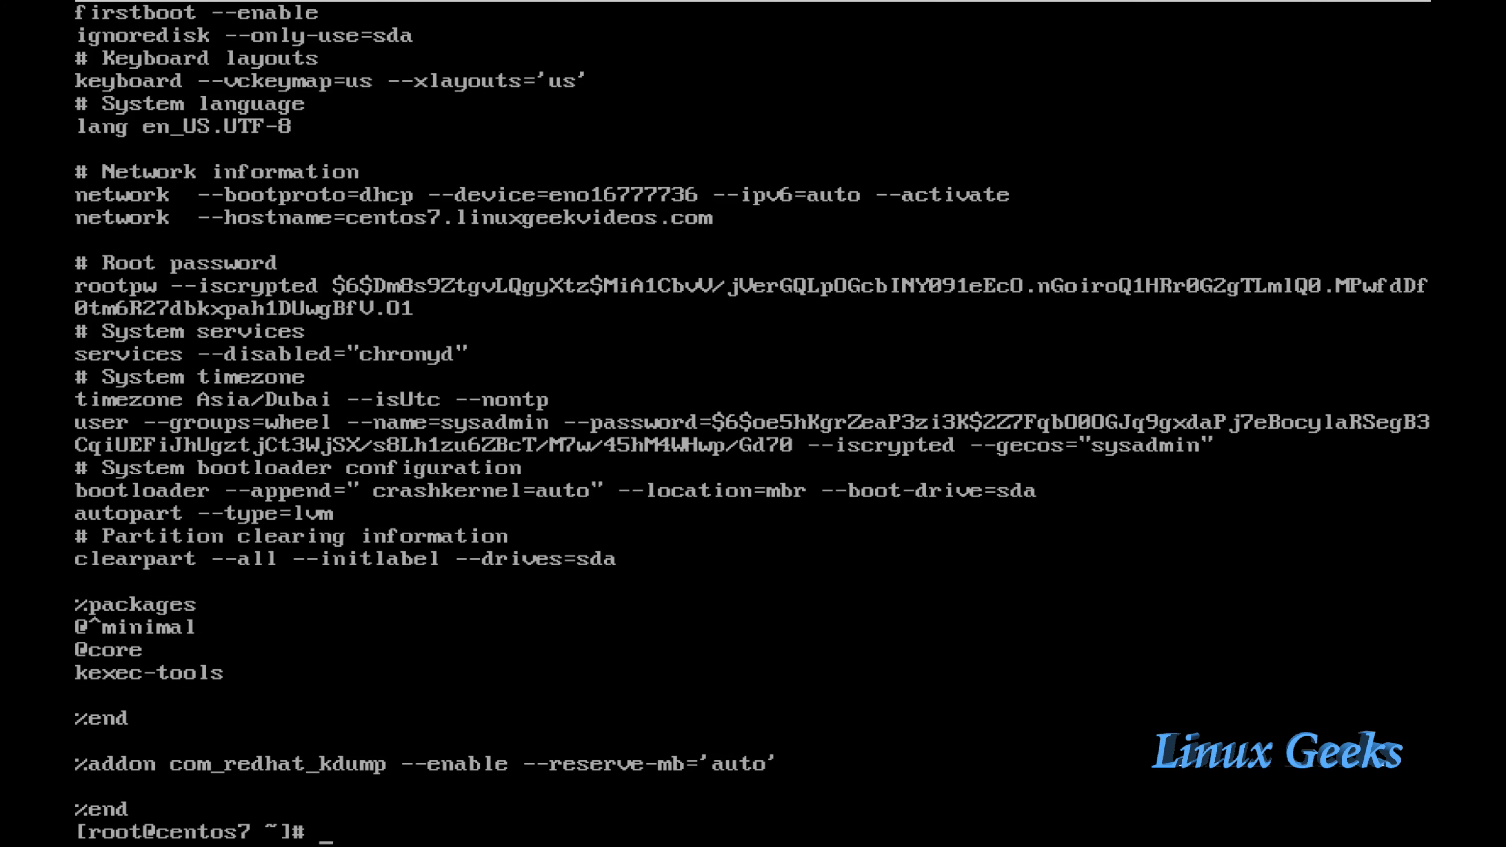
Step: Add blank prompts after the file output, then clear the console screen
key("Return")
key("Return")
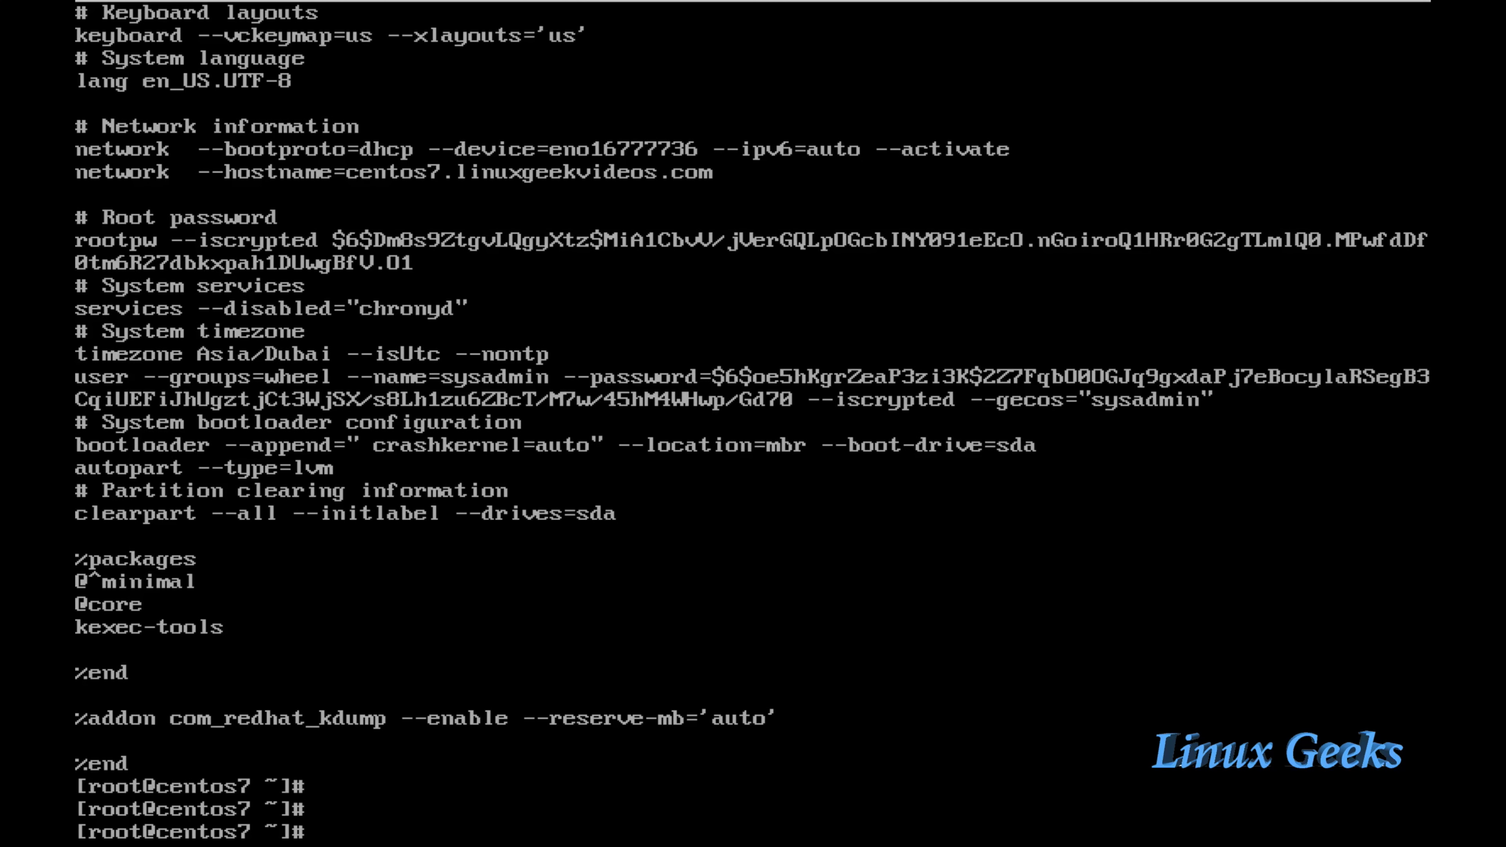
type("clear")
key("Return")
key("Return")
key("Return")
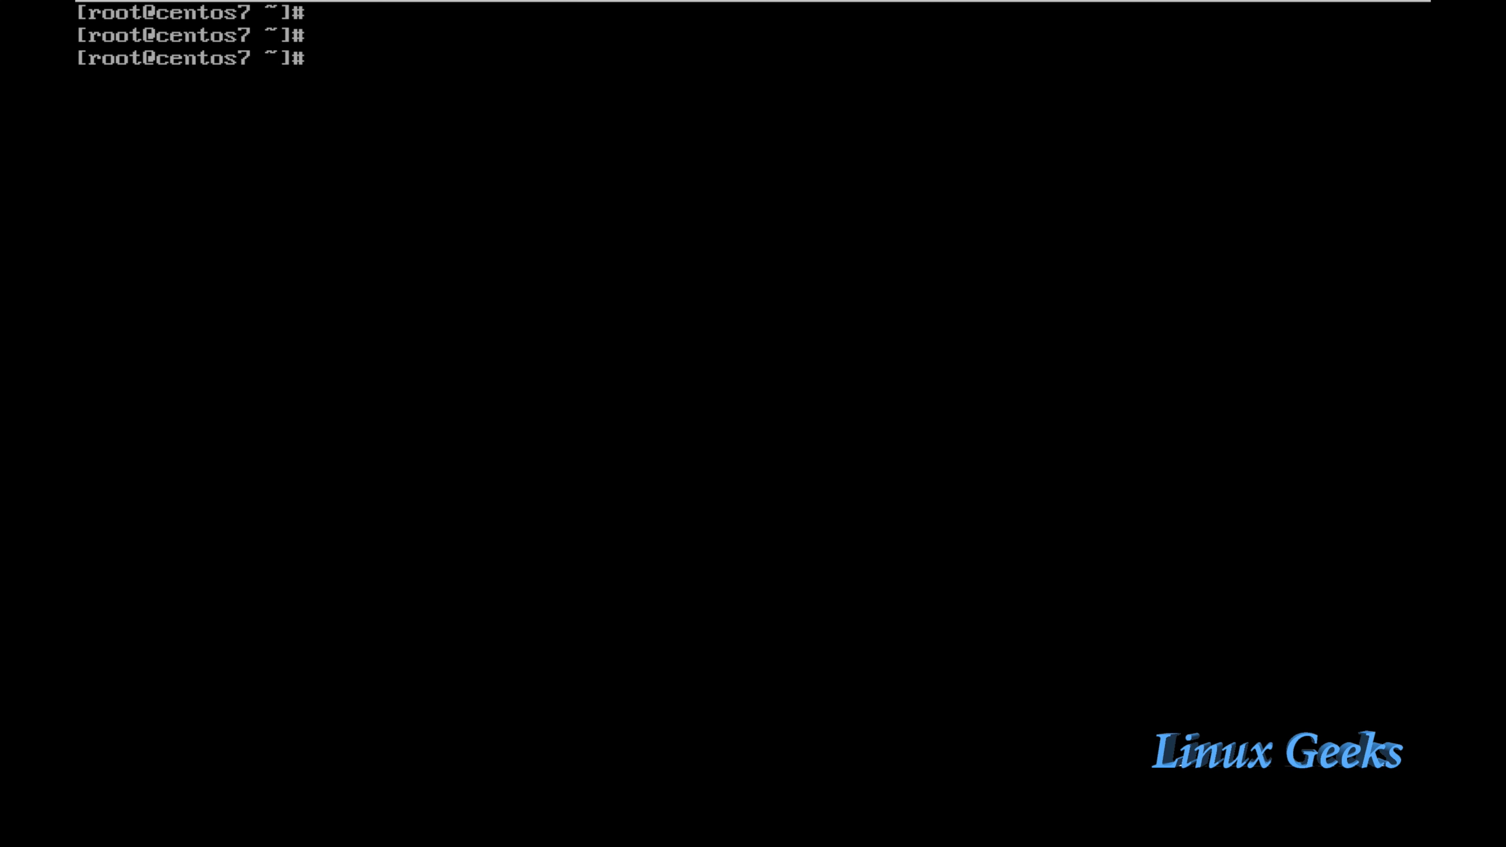
Step: Move into /var/www/html and long-list it, showing world-readable anaconda-ks.cfg (1.2K)
type("cd")
type(" .")
type("/var/www/")
type("ht")
key("Tab")
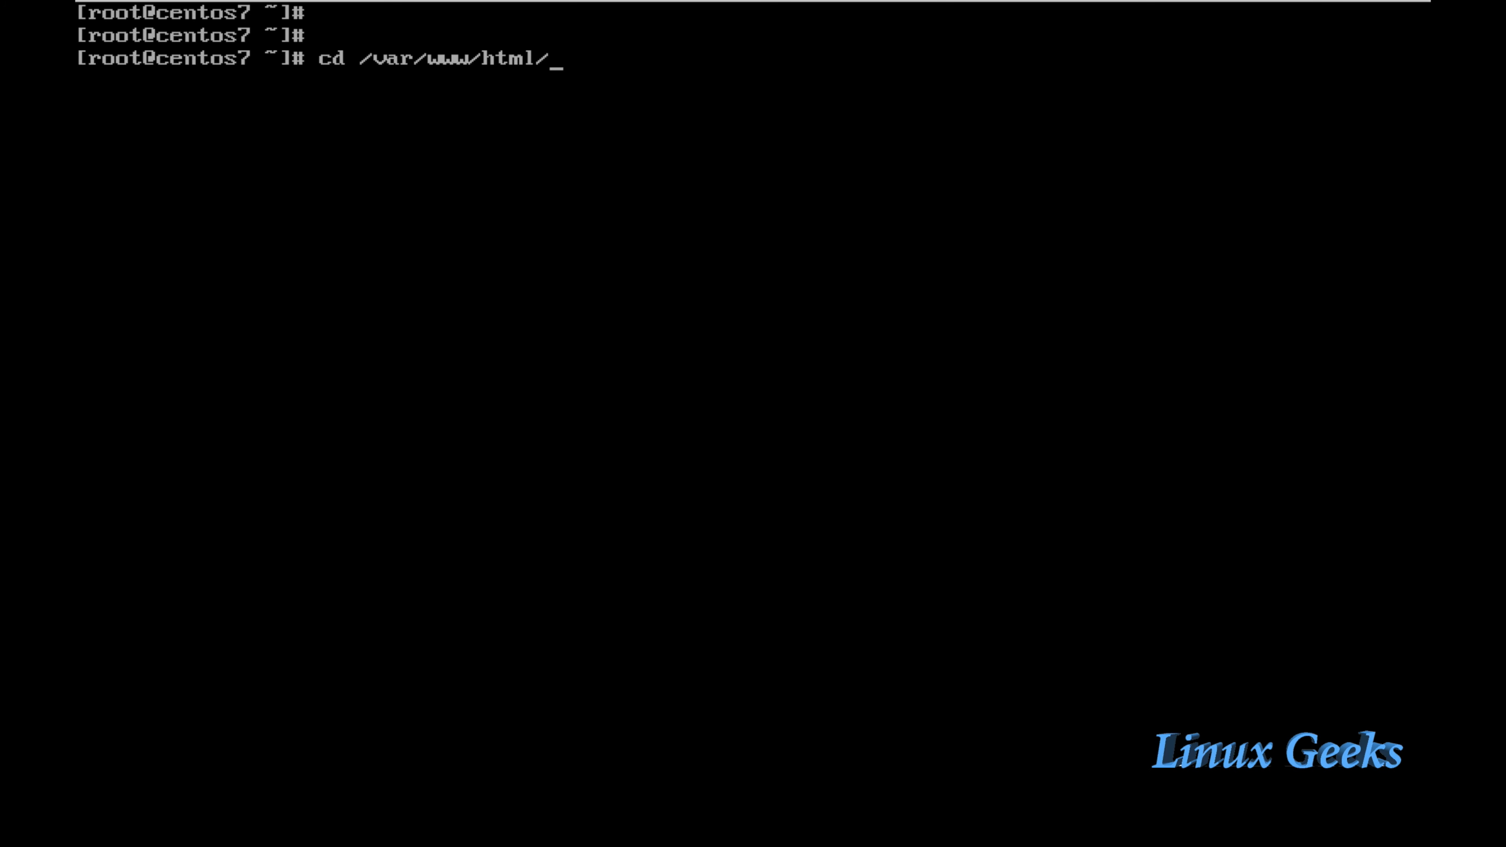
key("Return")
type("ls")
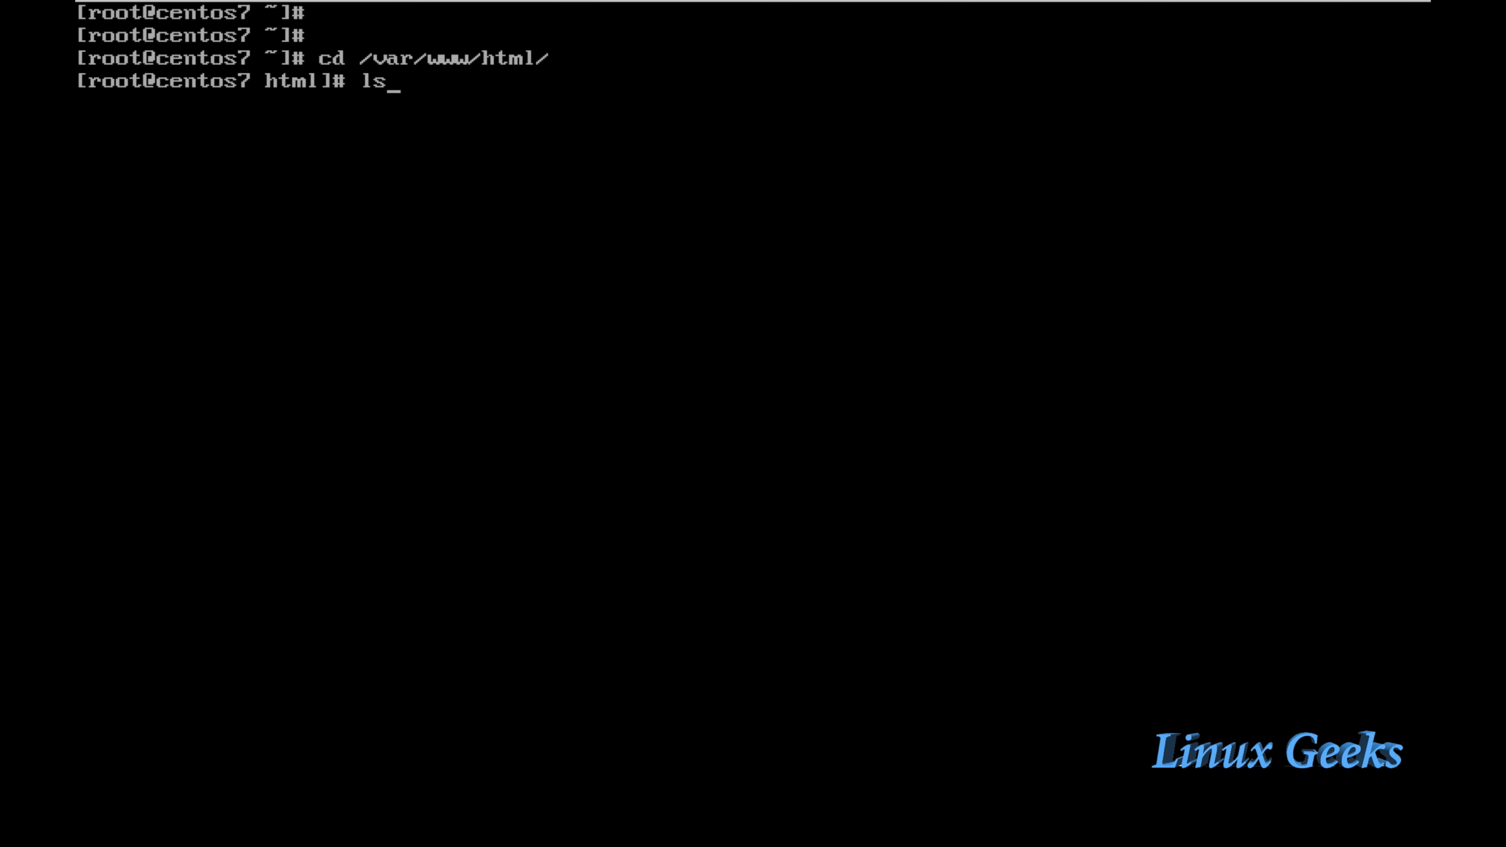
key("Return")
type("ls -lthr")
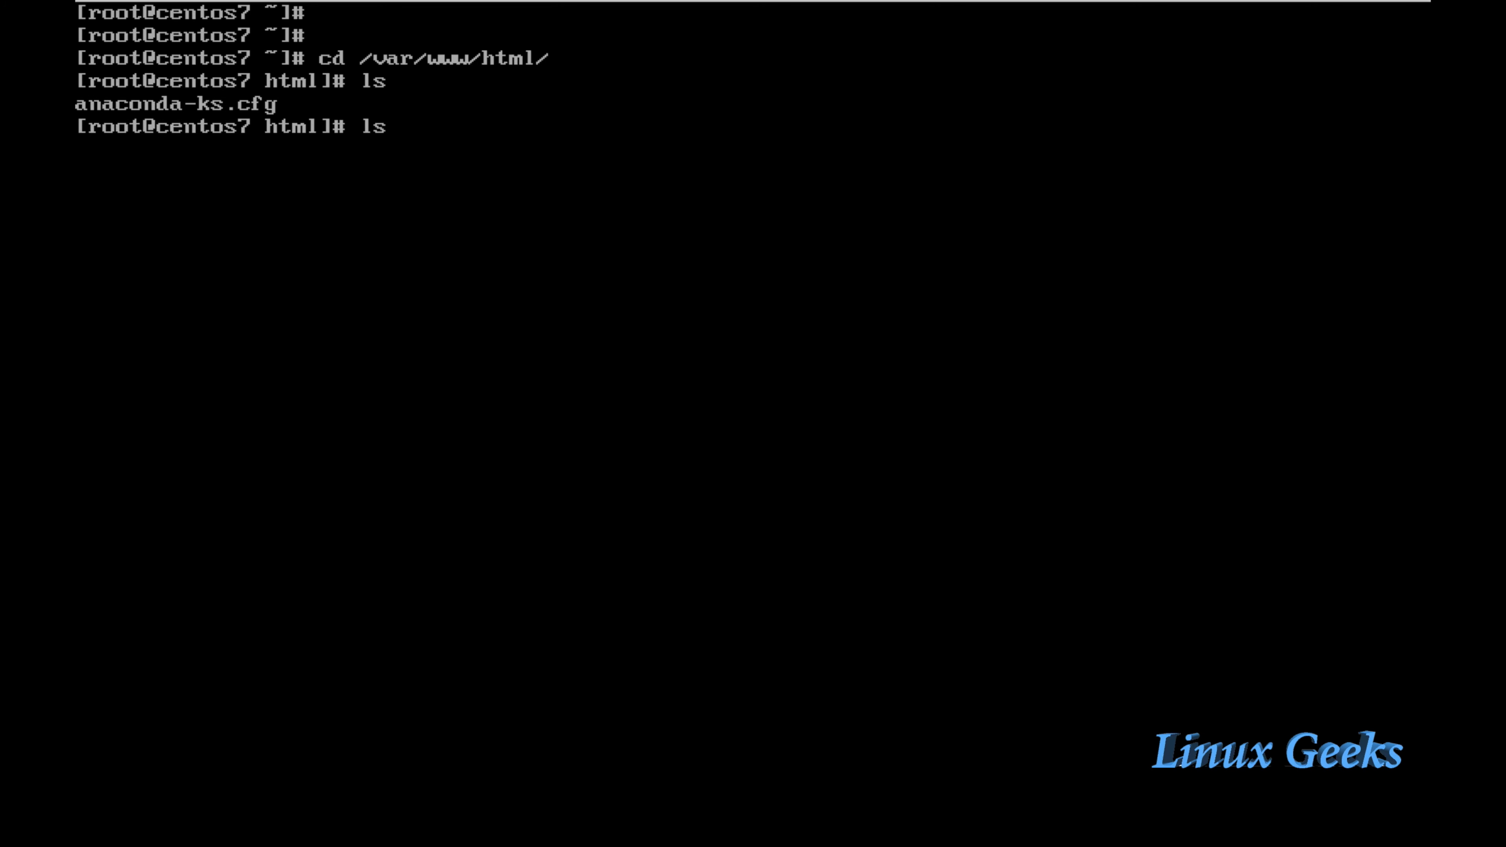
key("Return")
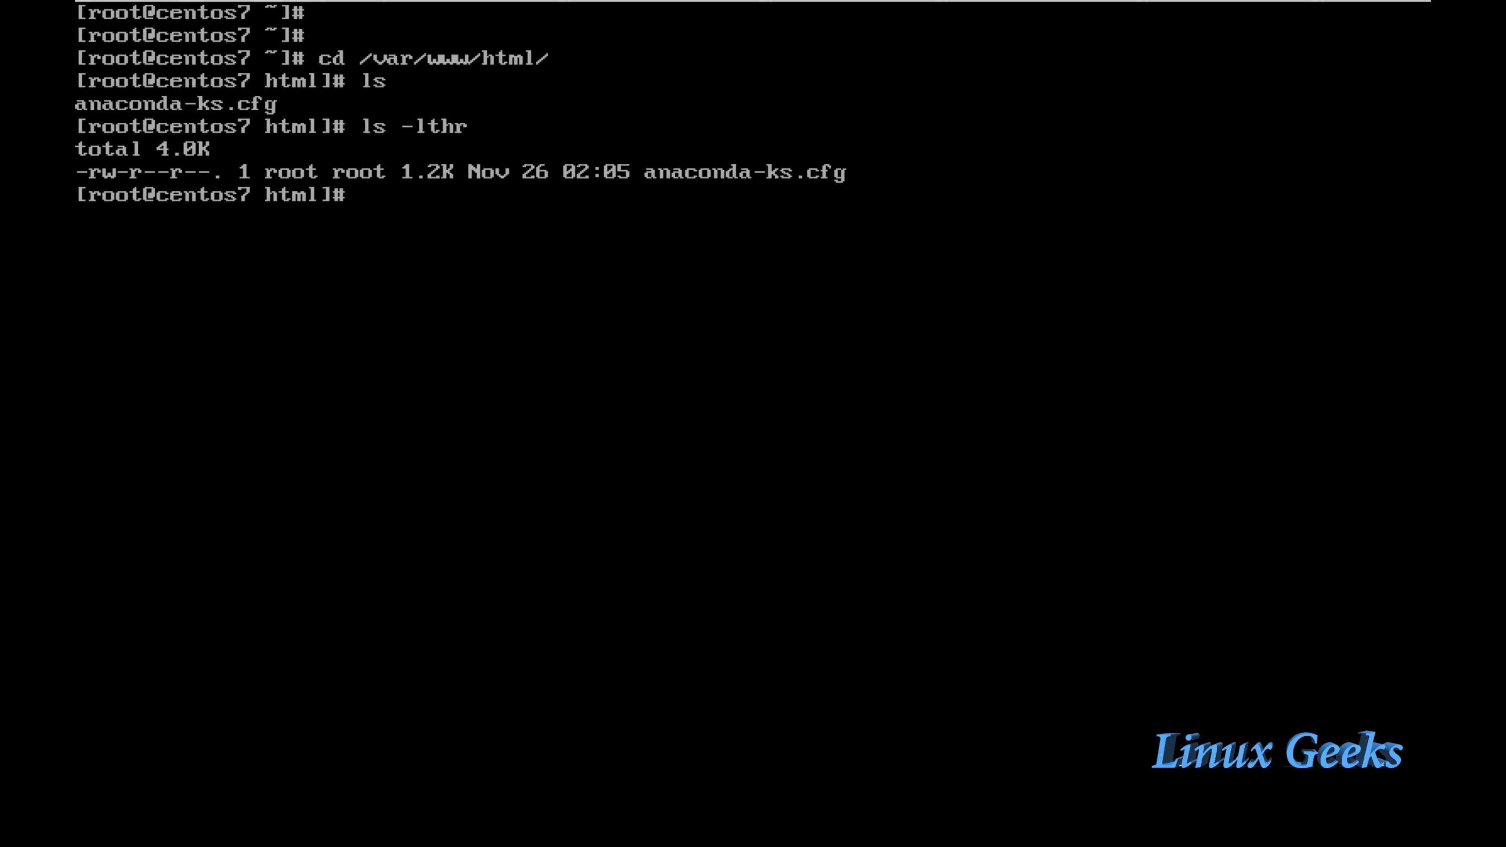
Step: Print the working directory and begin a grep for "centos7" in the kickstart
type("pwd")
key("Return")
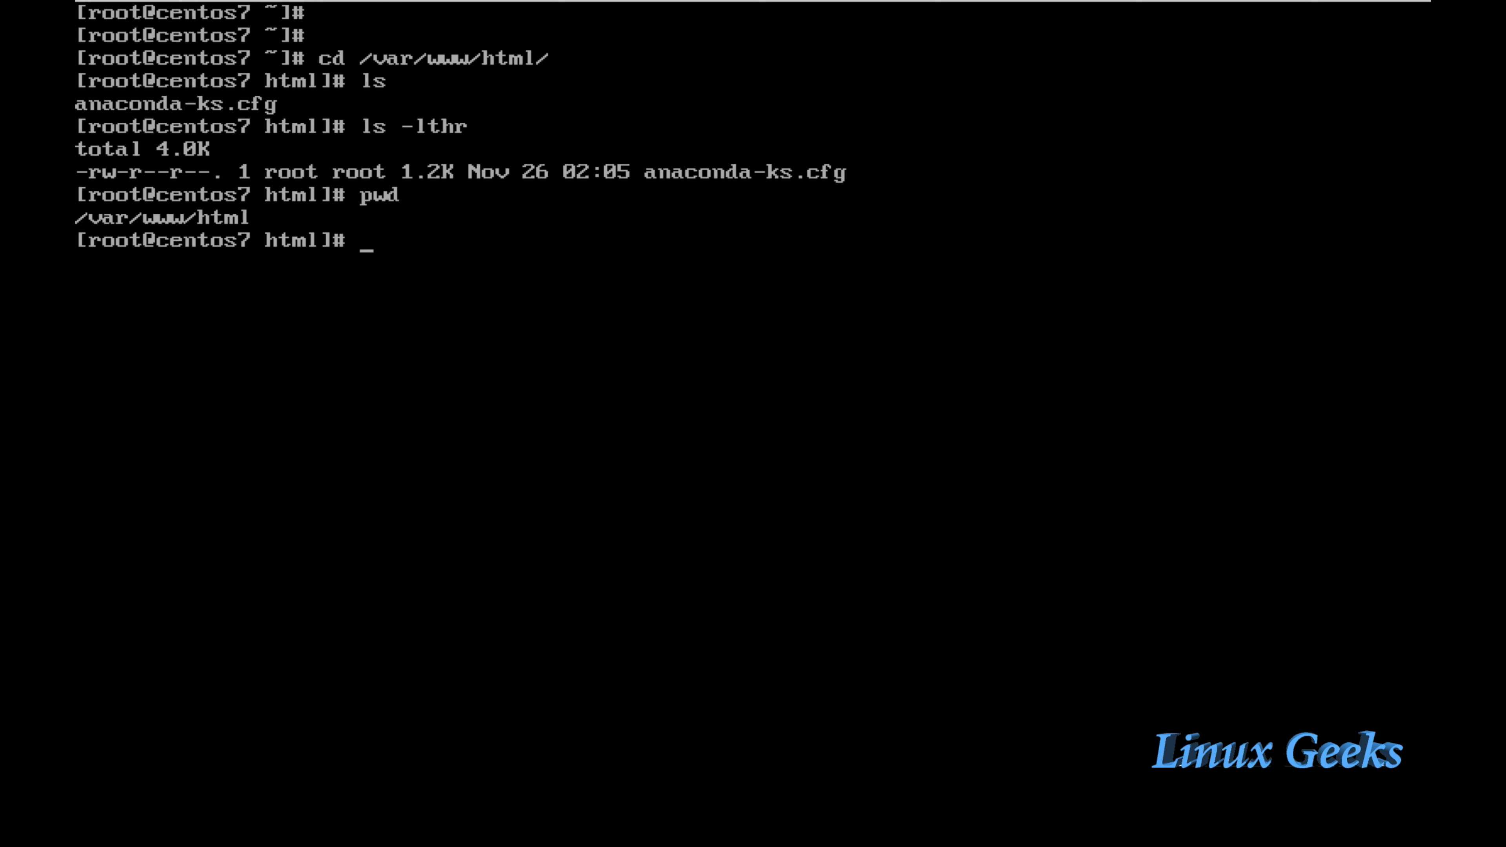
key("Return")
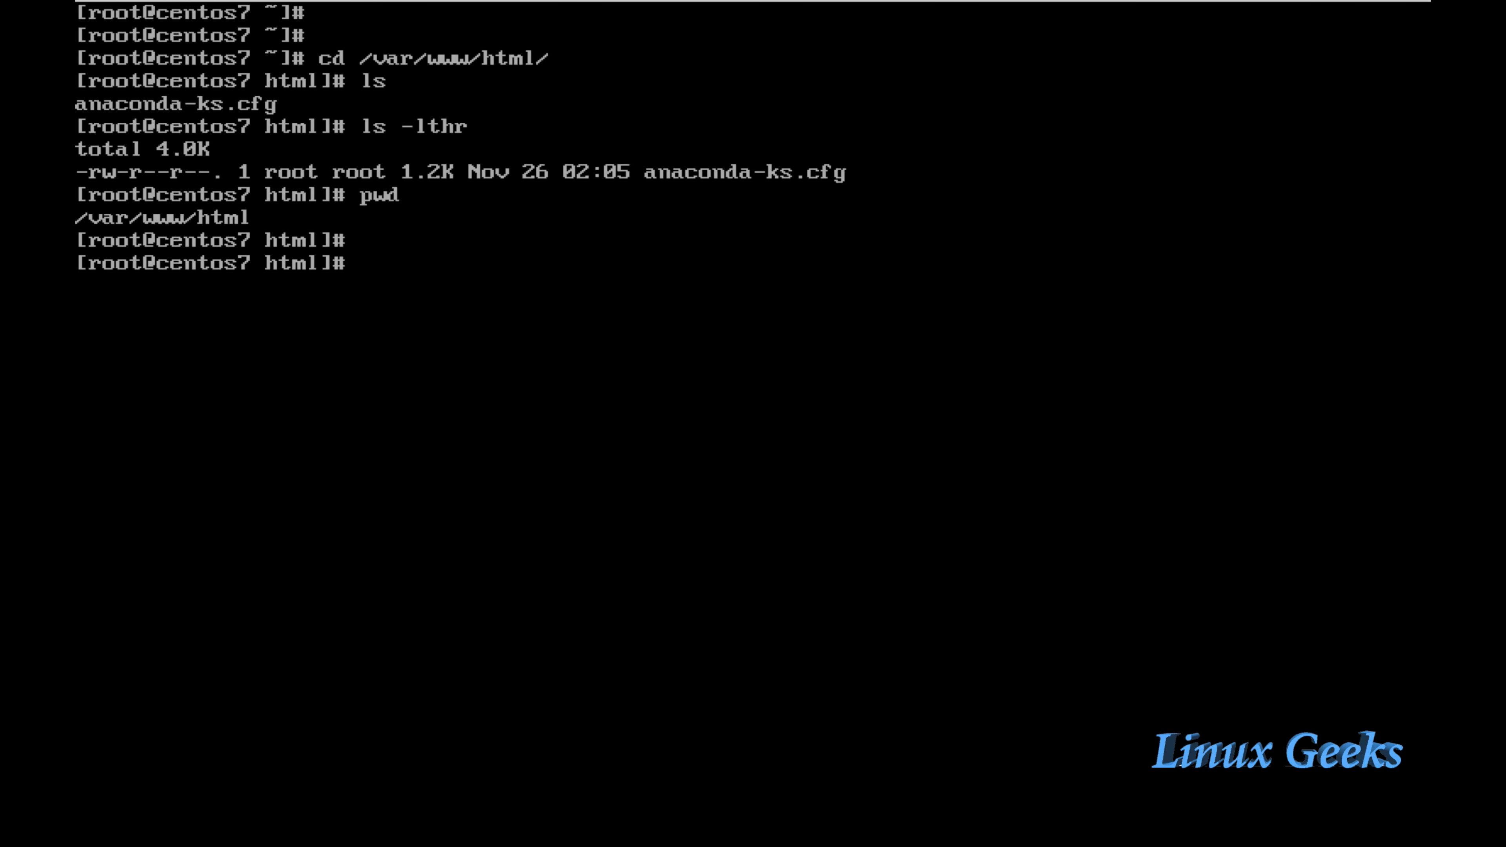
type("grep \"centos")
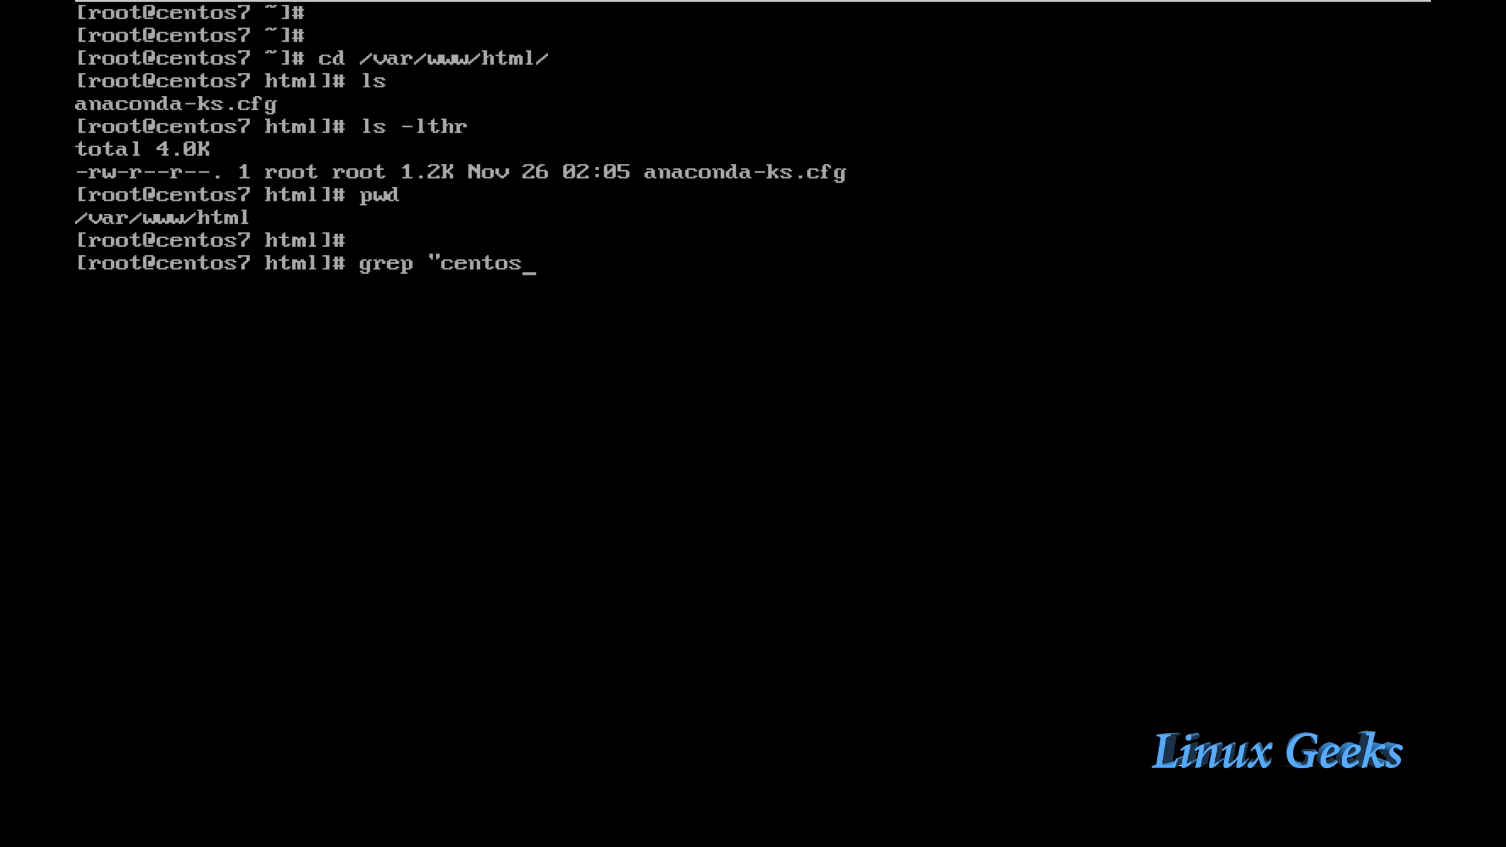
type("7\" an")
Step: Grep anaconda-ks.cfg for "centos7", finding the centos7ks.linuxgeekvideos.com hostname, then print the directory
key("Tab")
key("Return")
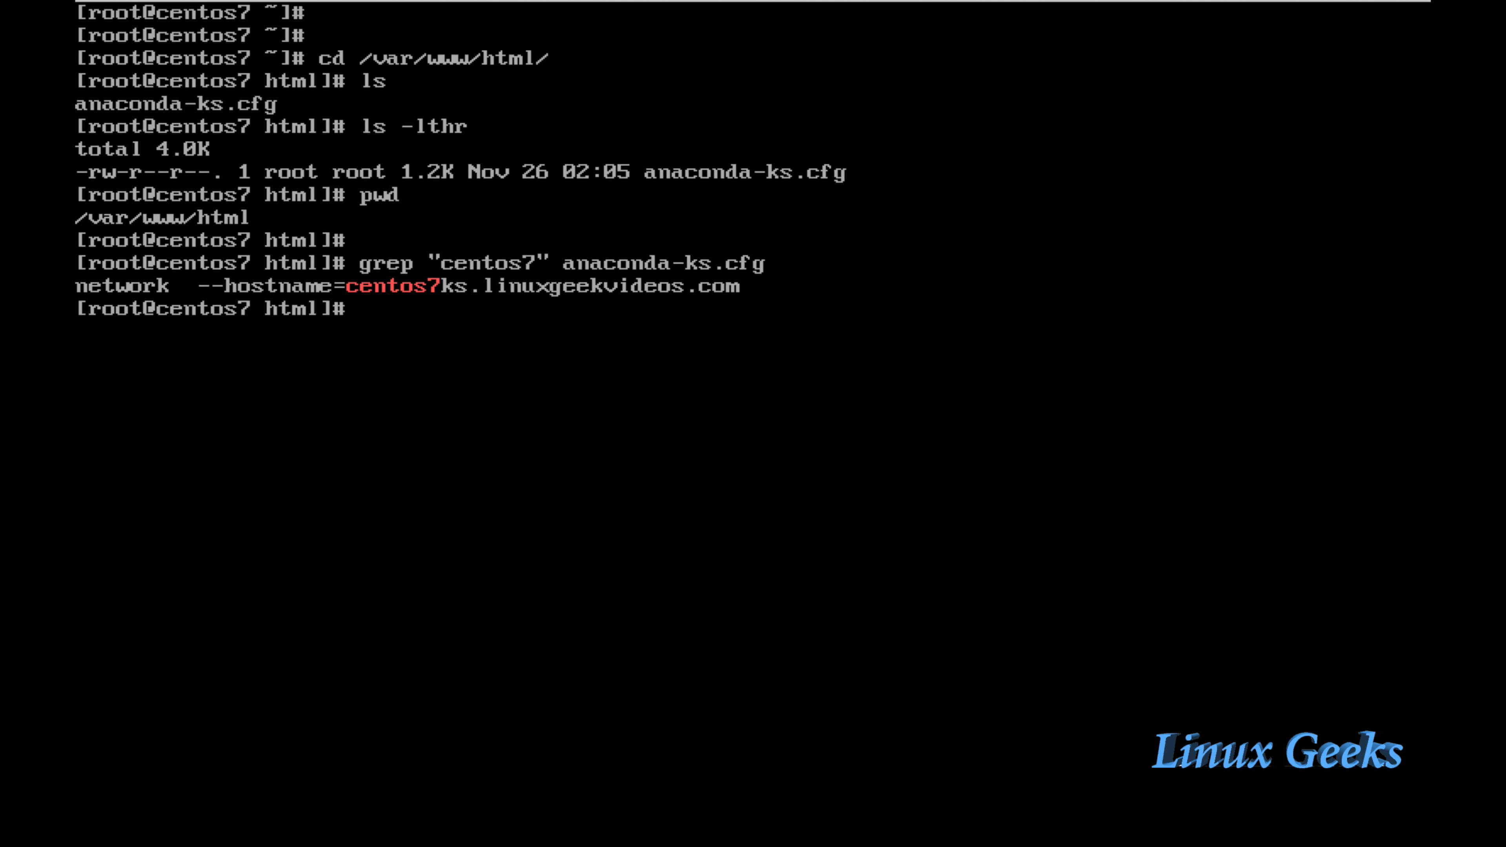
key("Return")
key("Return")
type("pwd")
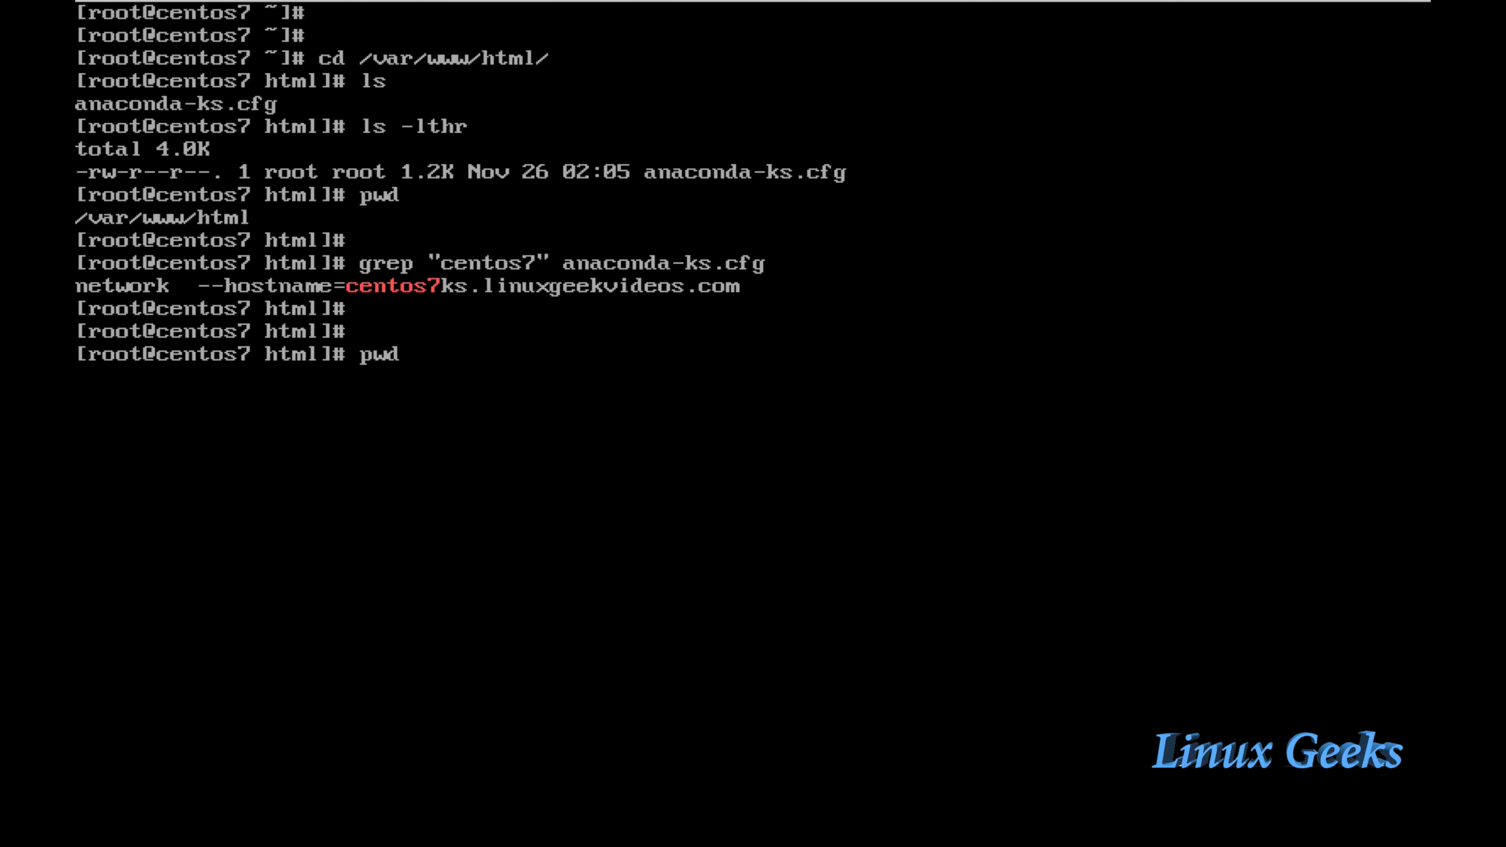
key("Return")
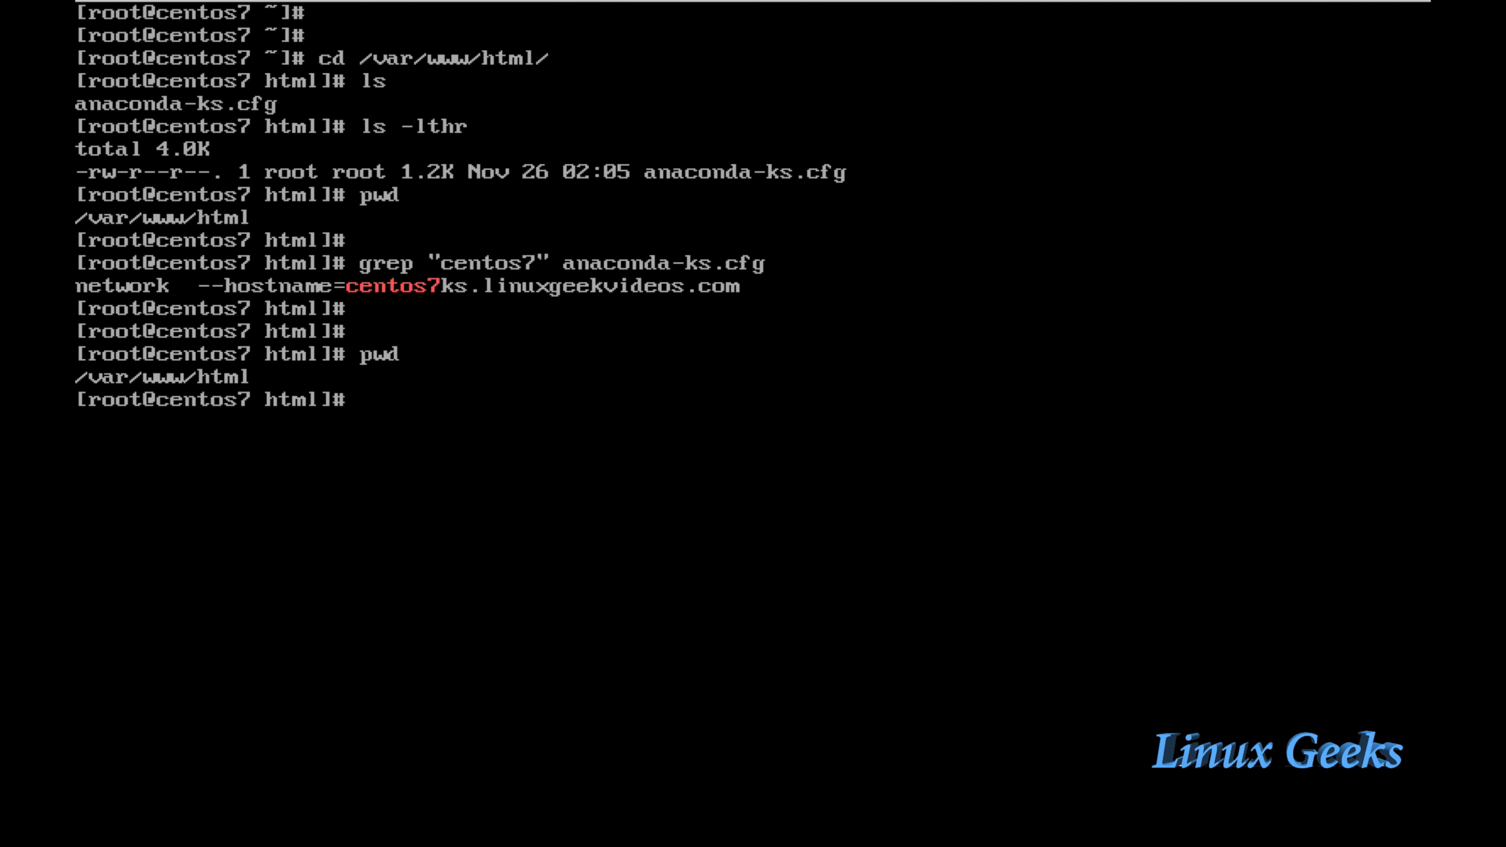
Step: Confirm the server address 192.168.107.148 with ip a and that httpd is running
type("ip a")
key("Return")
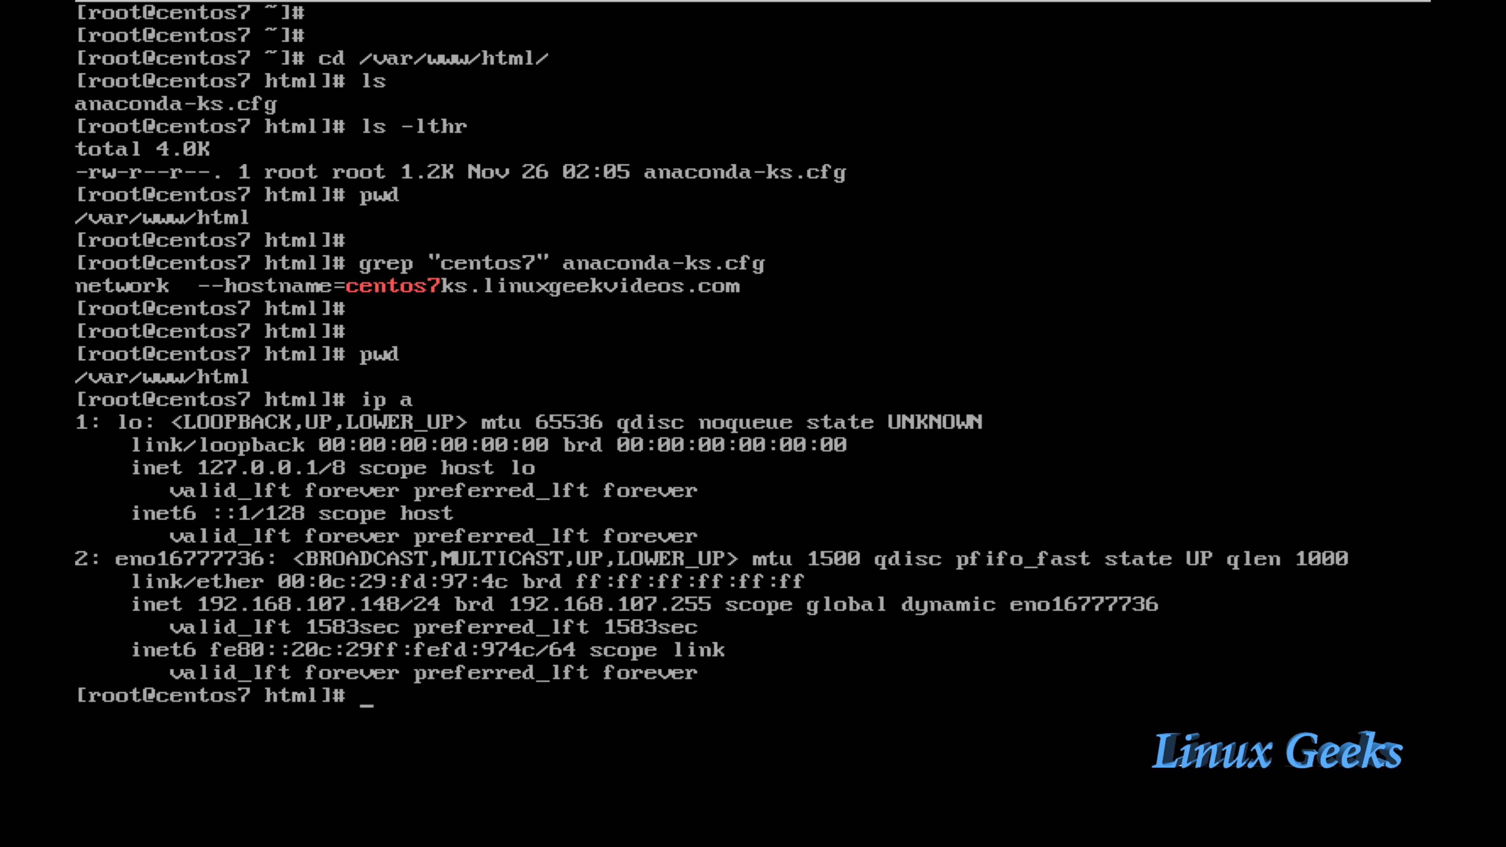
type("systemctl s")
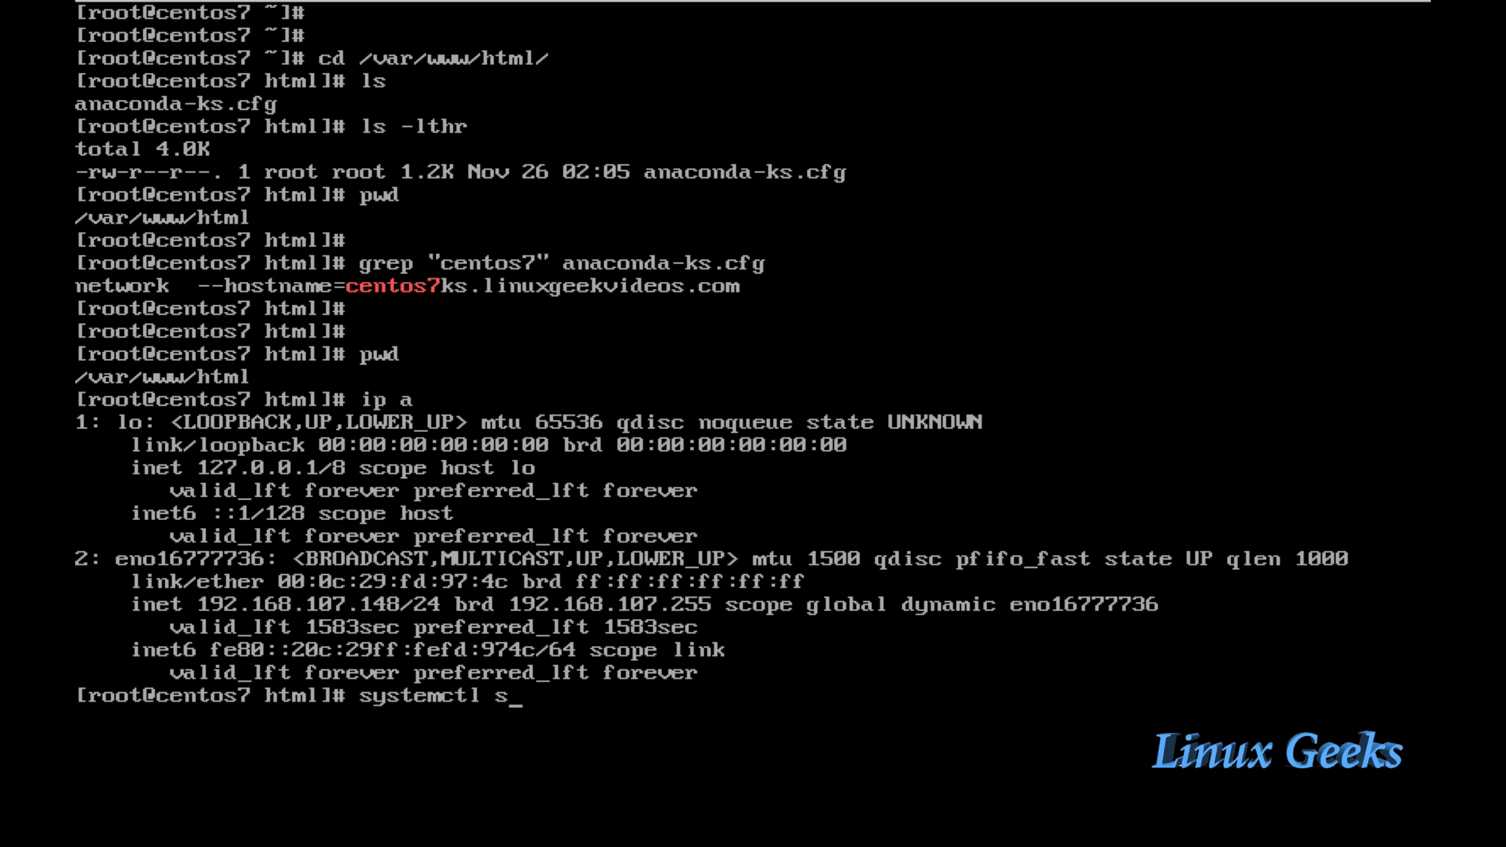
type("tatus http")
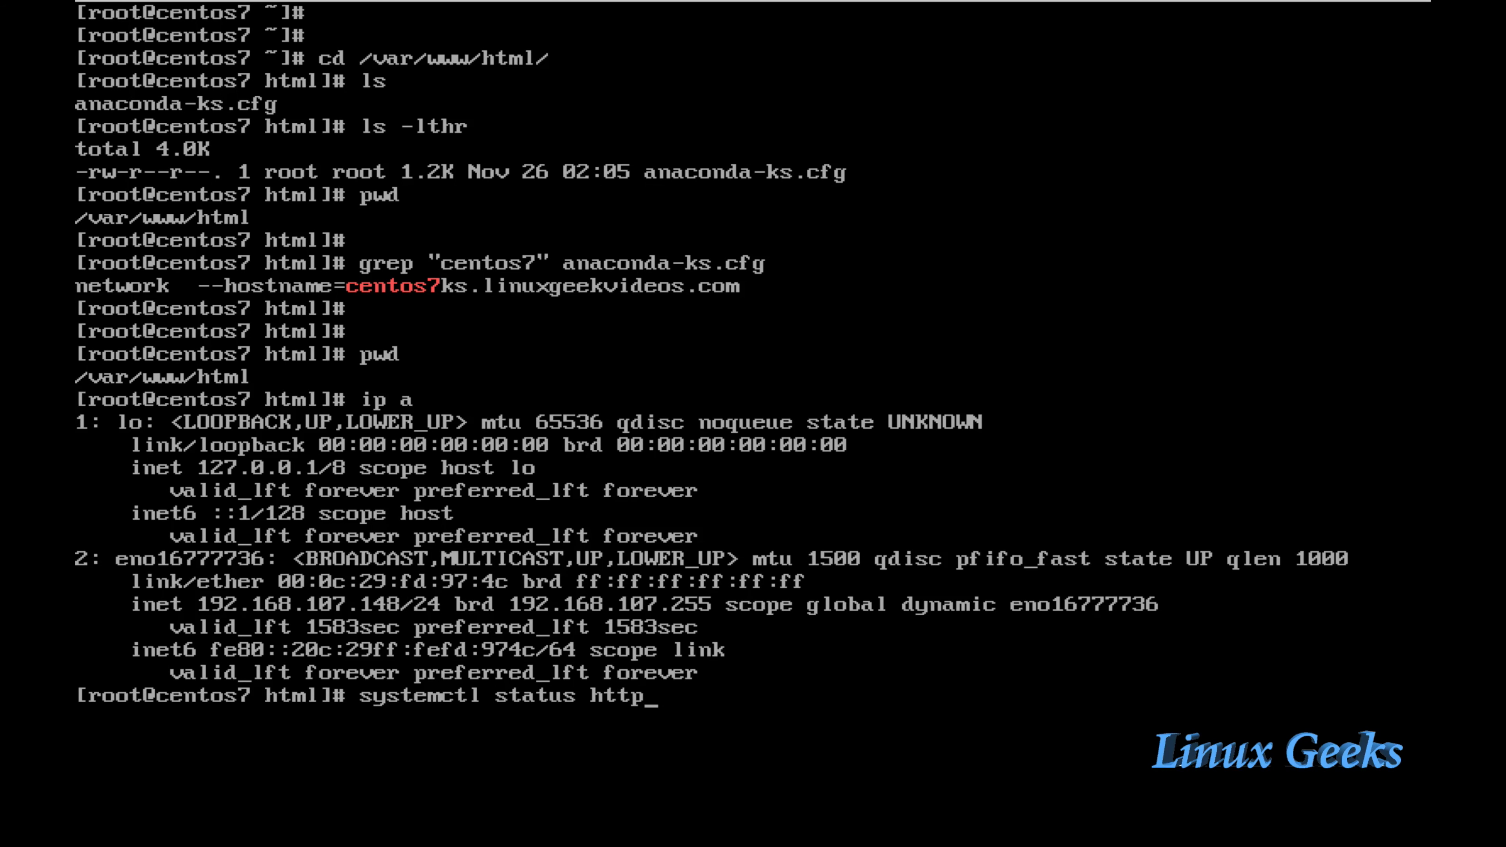
type("d")
key("Return")
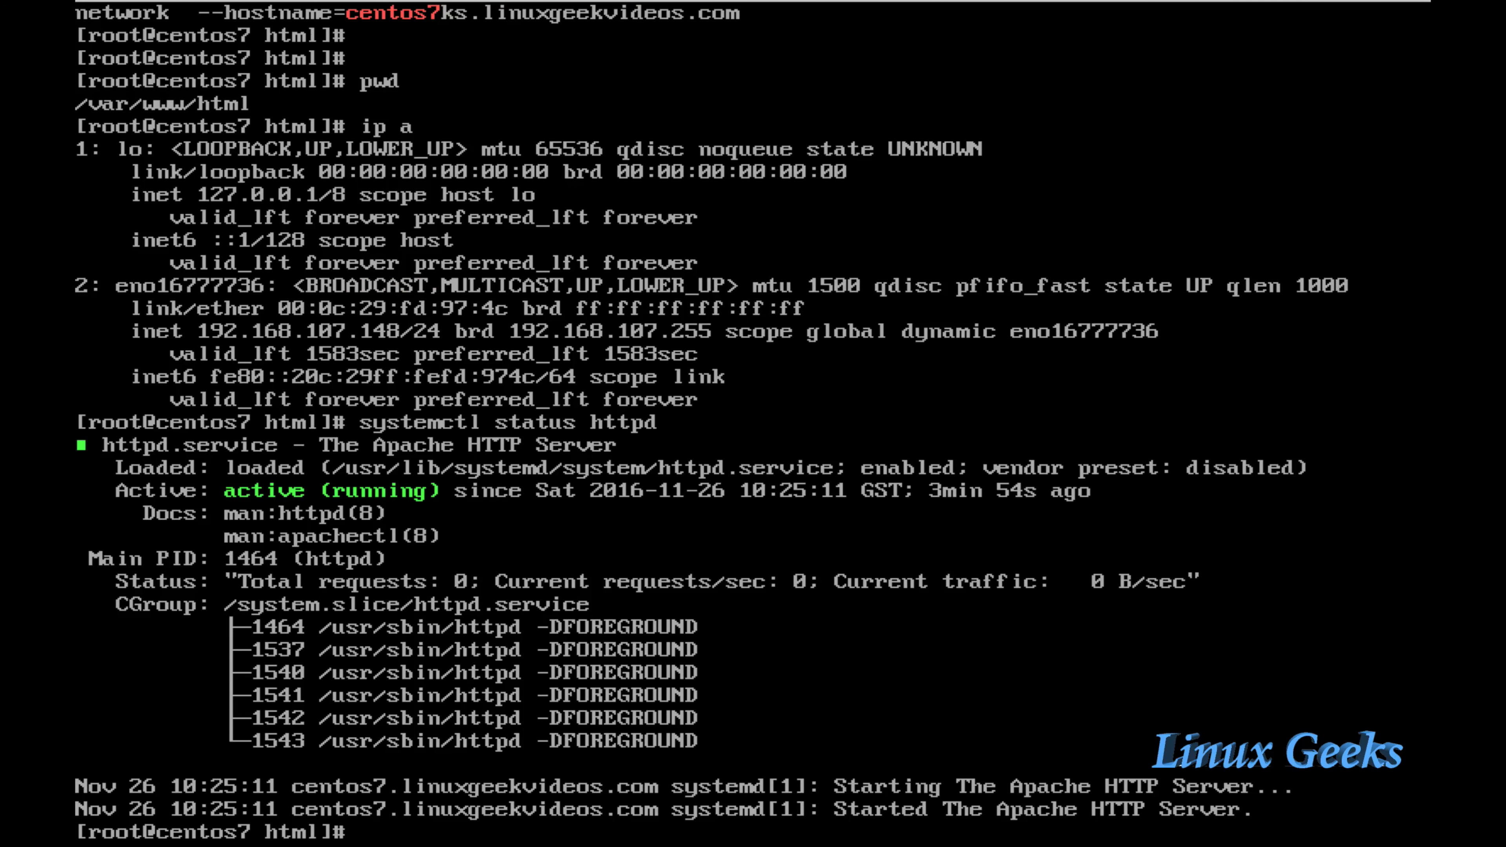
Step: Log out of the root shell with exit
key("Return")
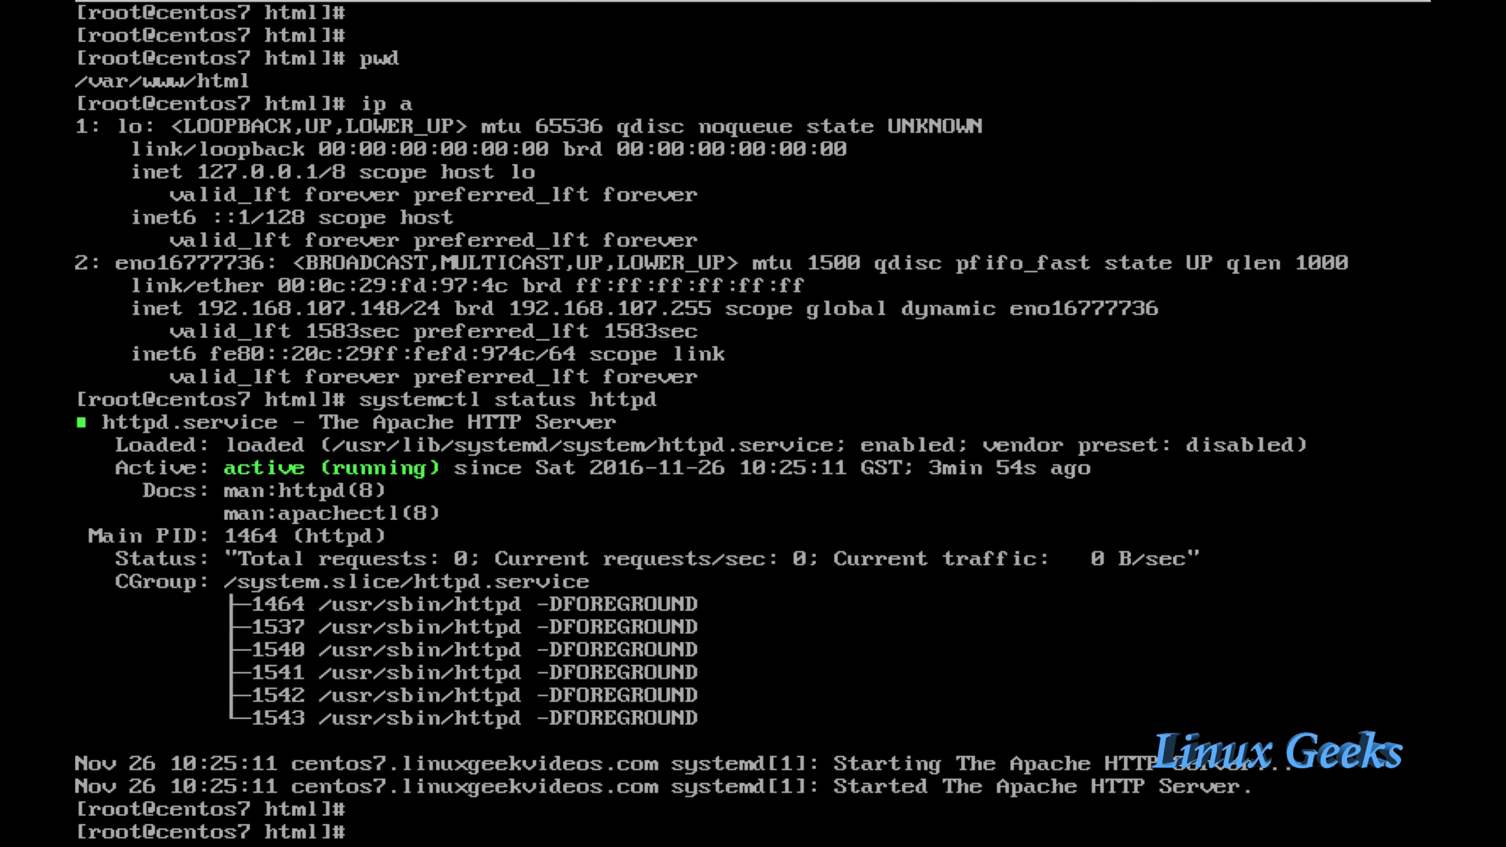
type("exit")
key("Return")
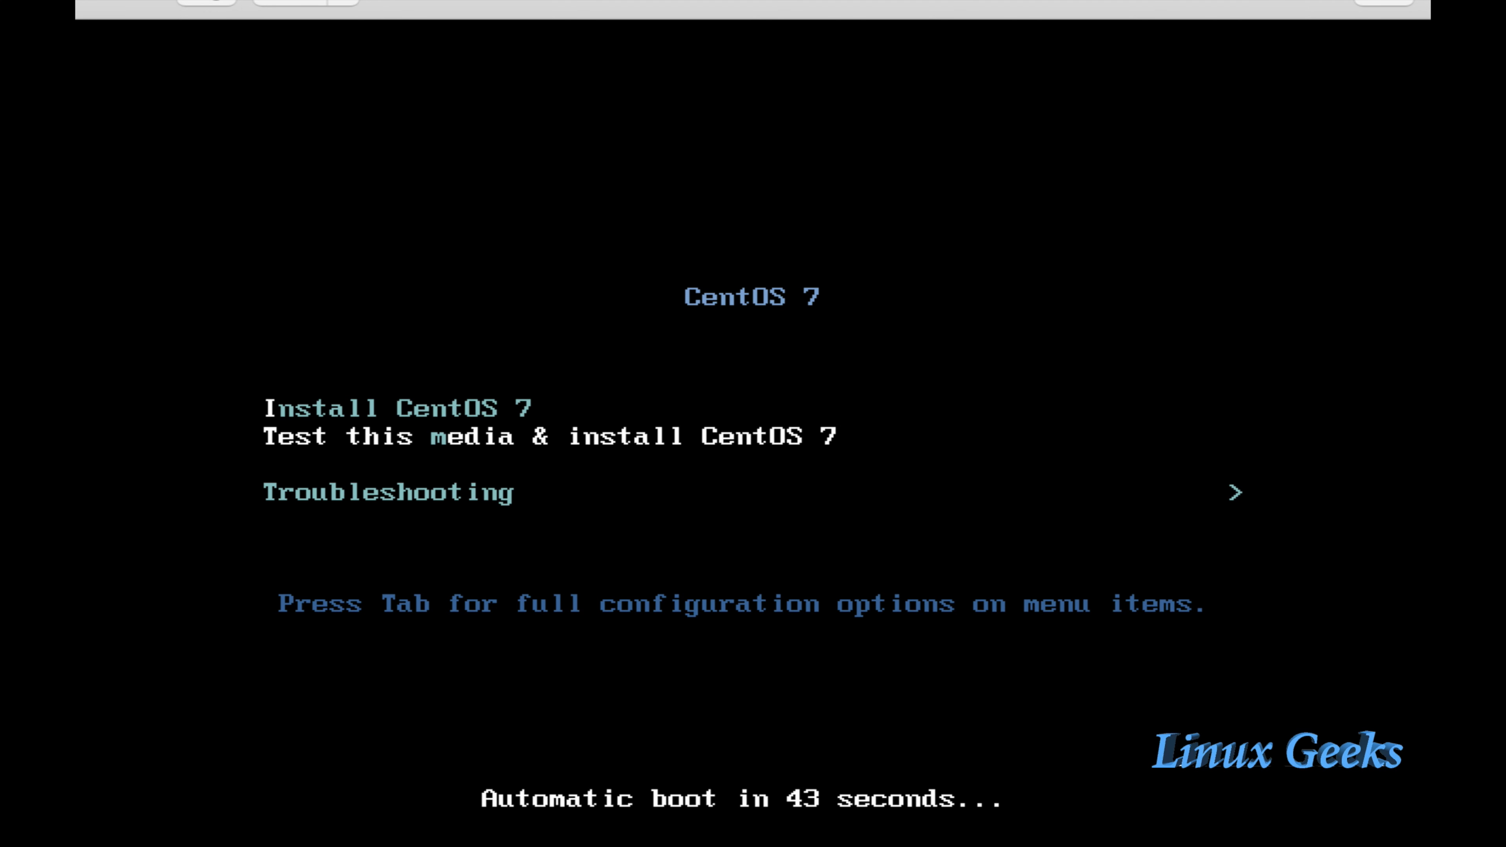
Step: Stop the countdown on Install CentOS 7 and drop to the plain boot: prompt
key("Down")
key("Up")
key("Up")
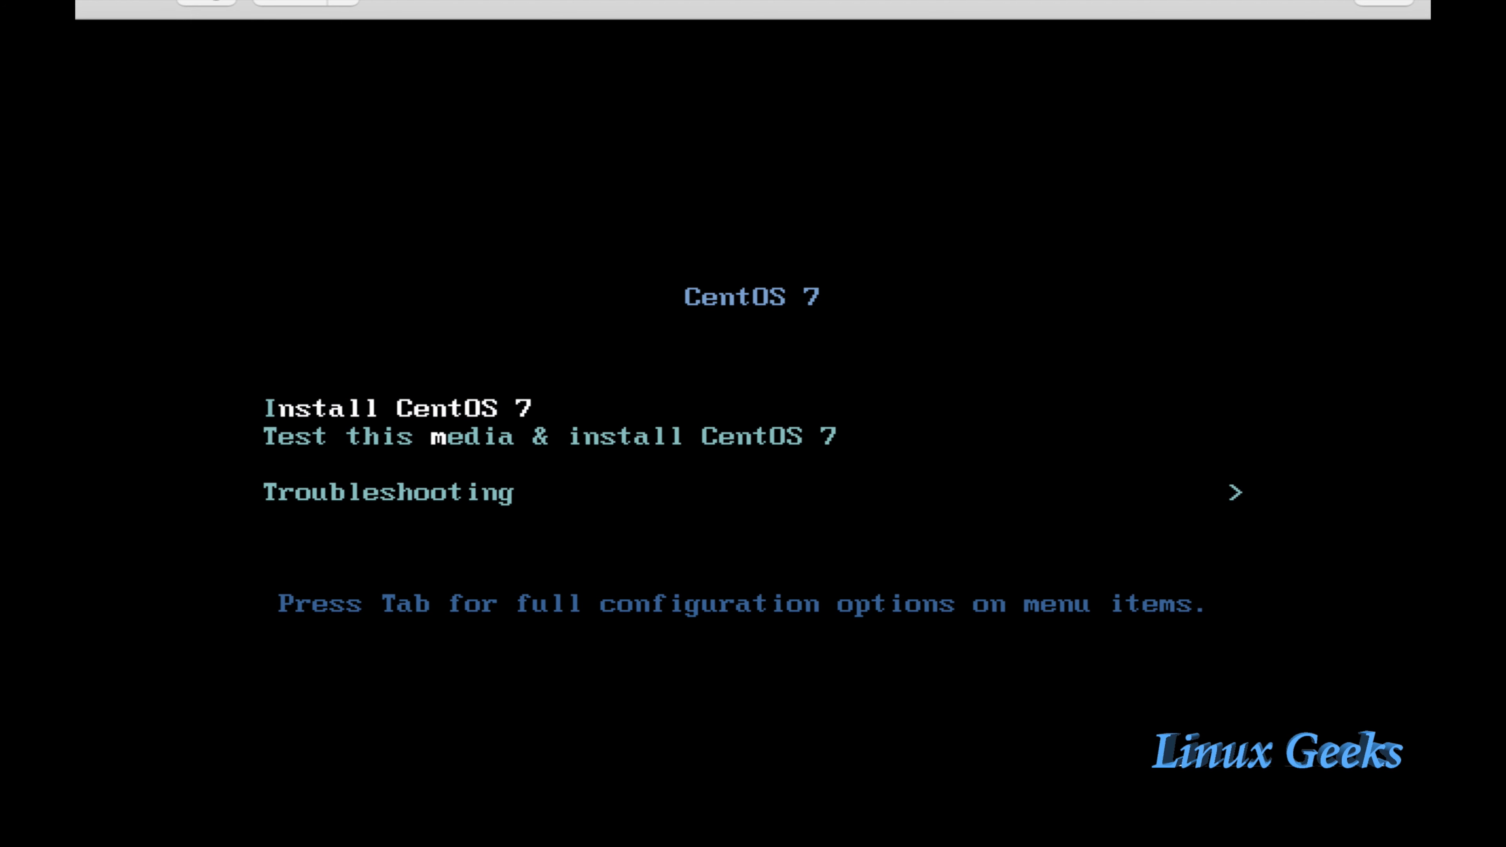
key("Escape")
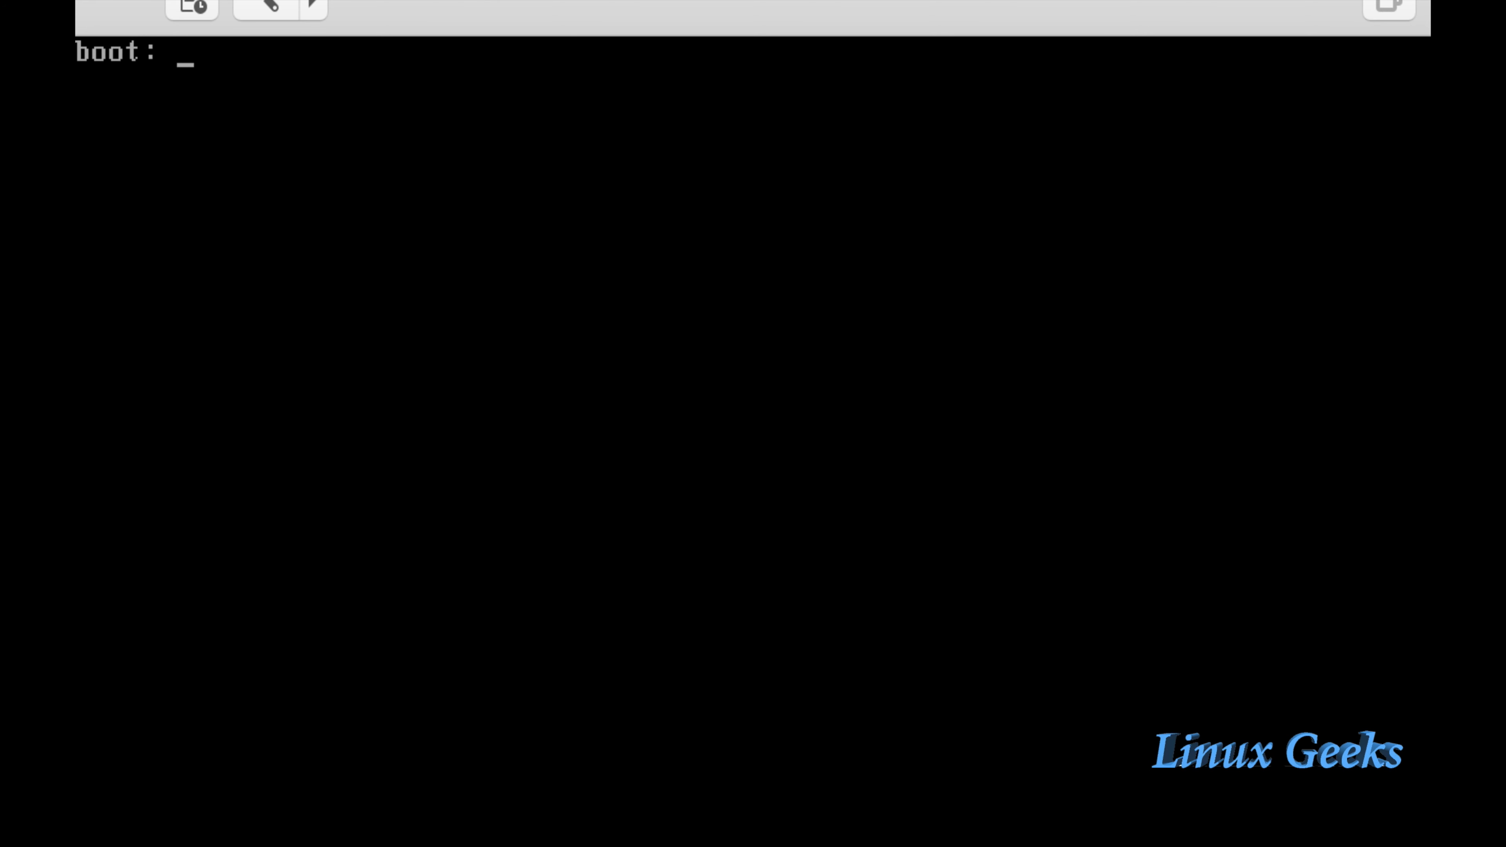
type("linux ks")
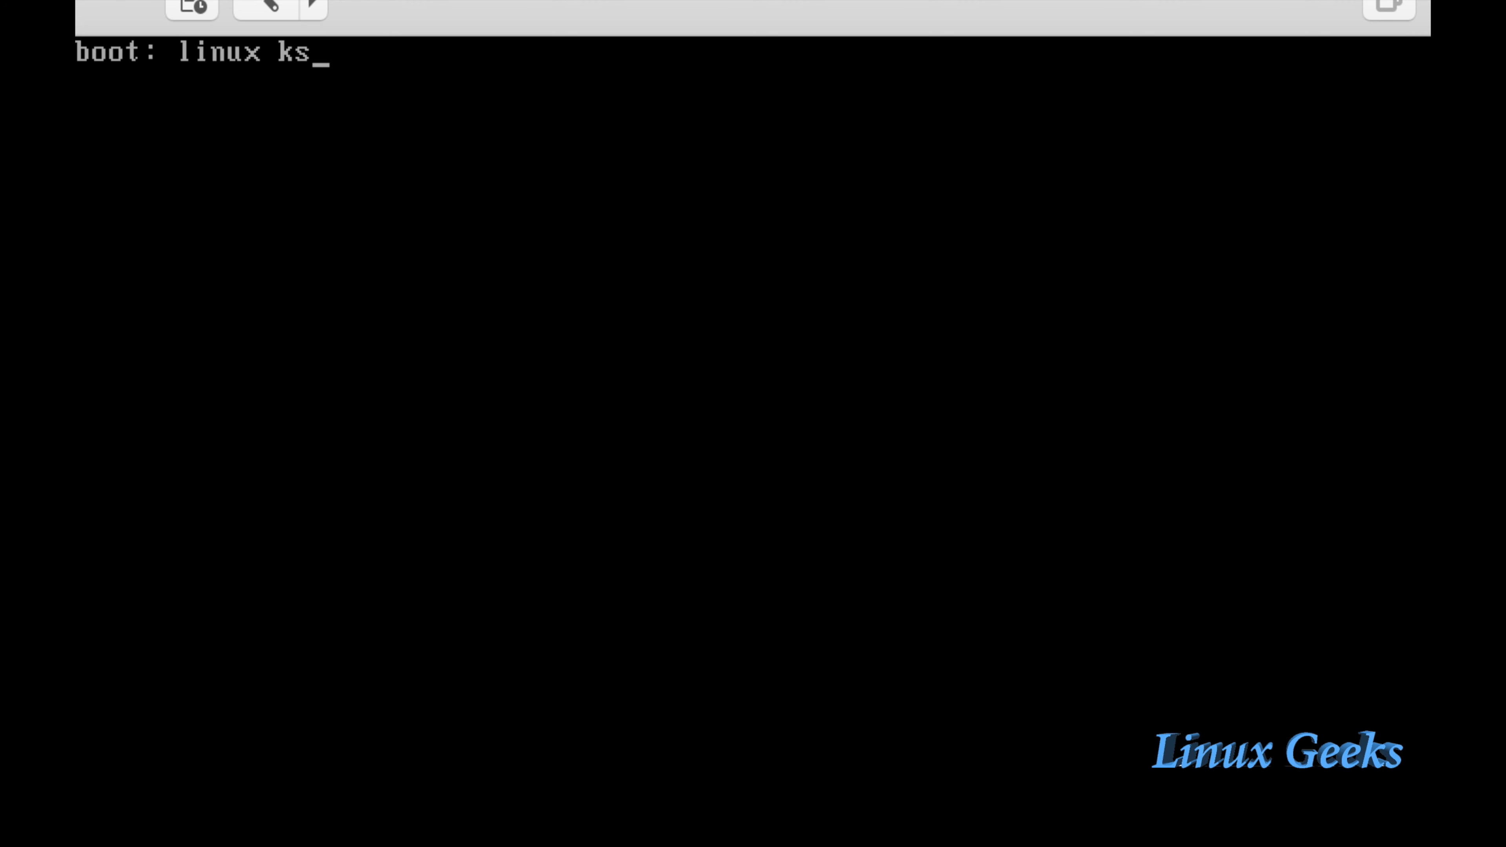
type("=http://")
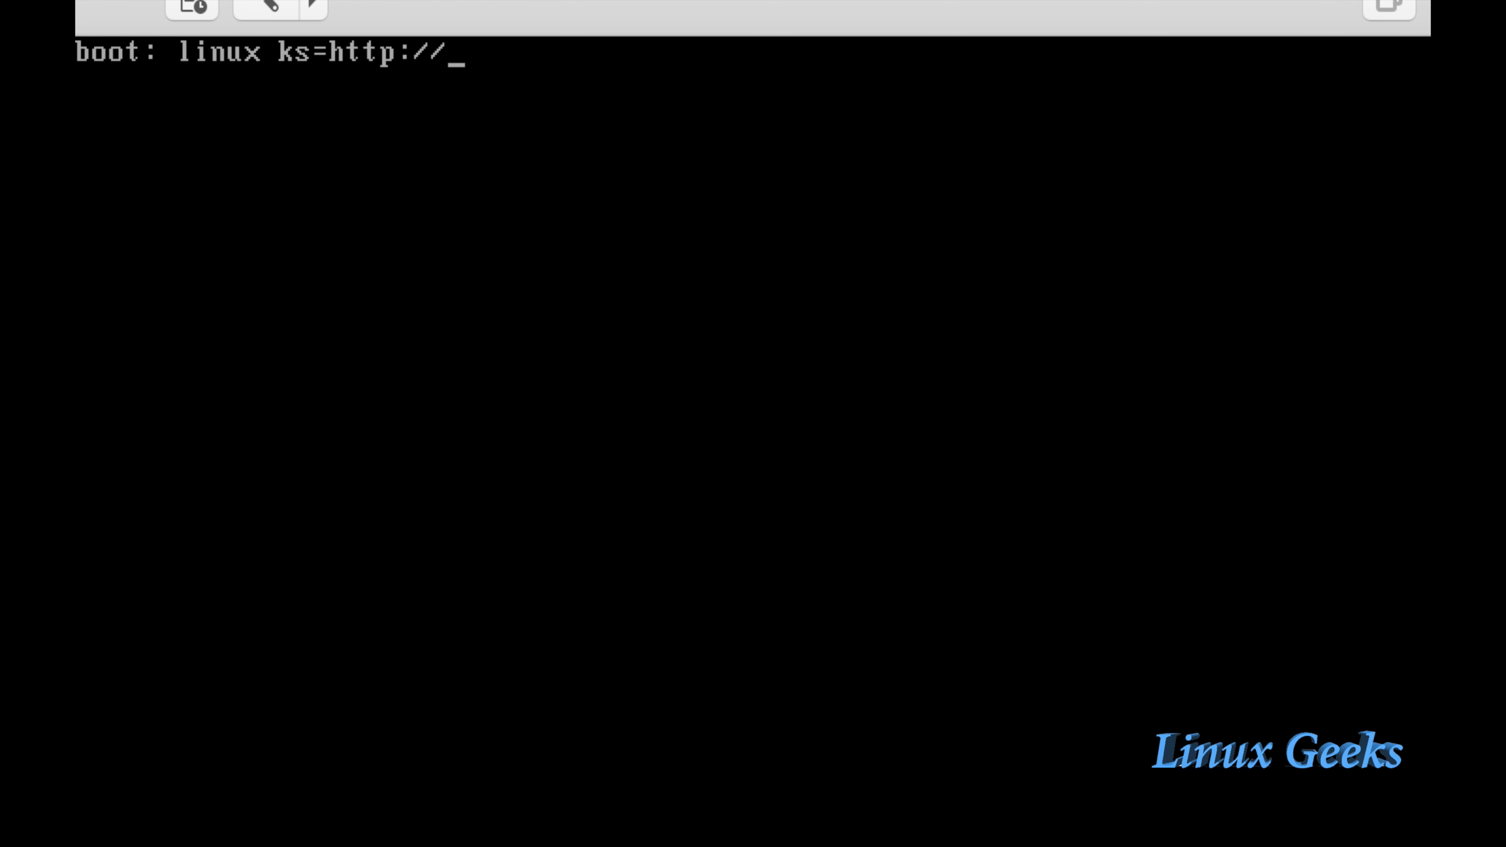
type("192.16")
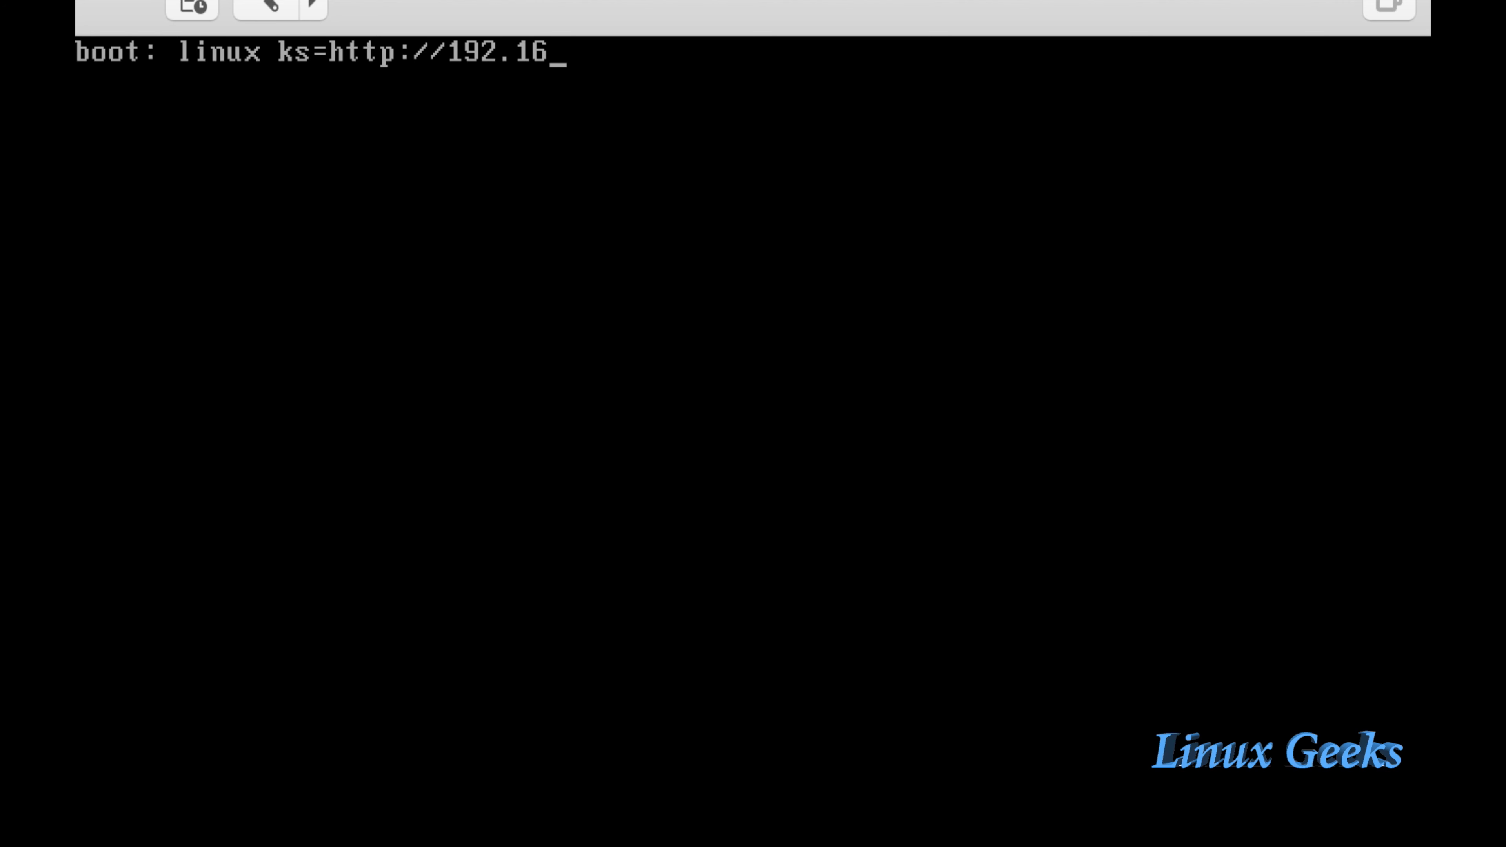
type("8.107.")
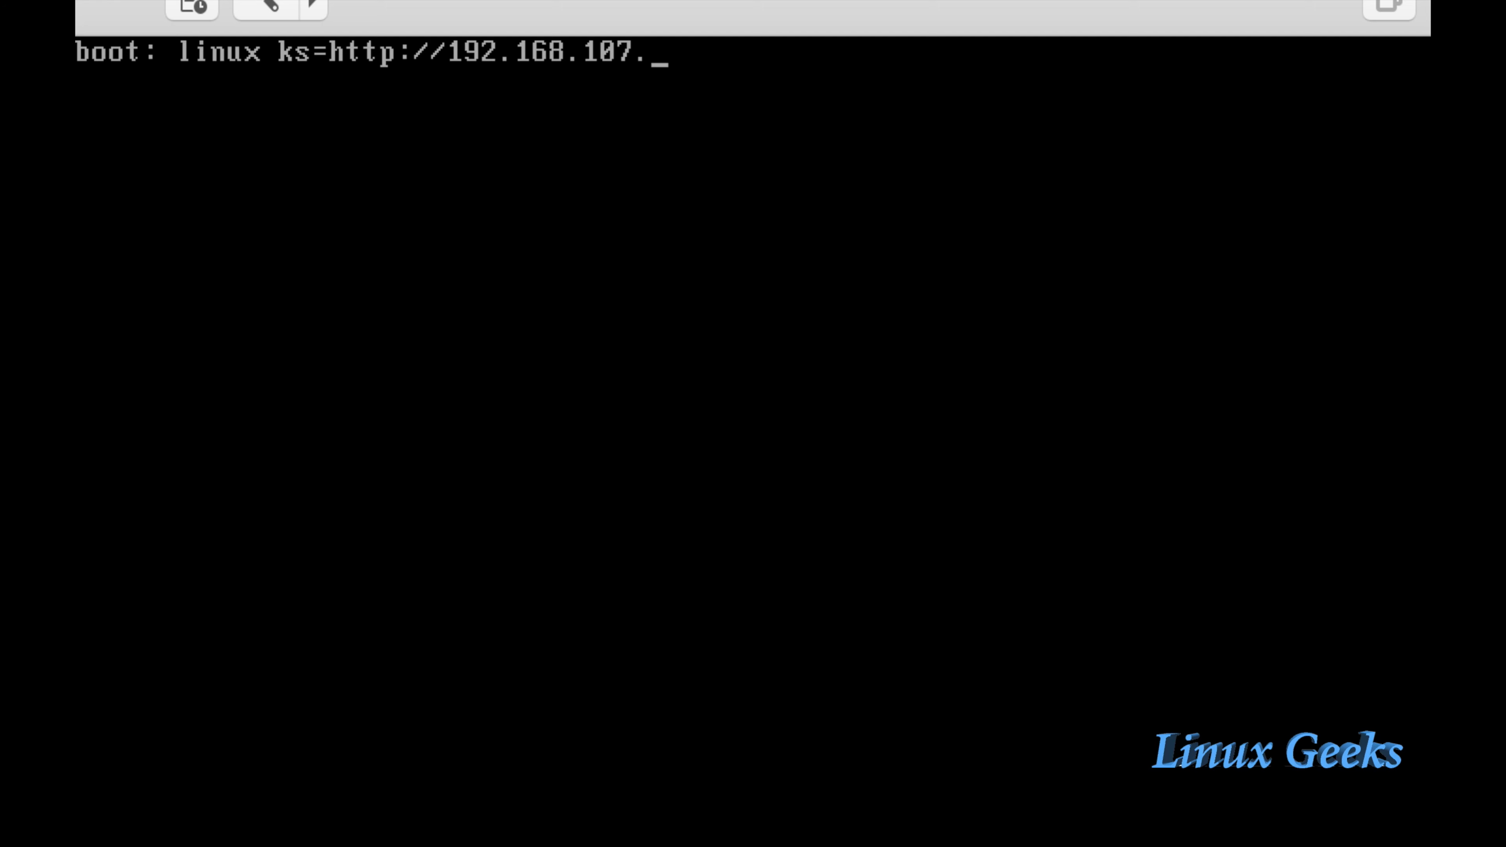
type("148/anaconda")
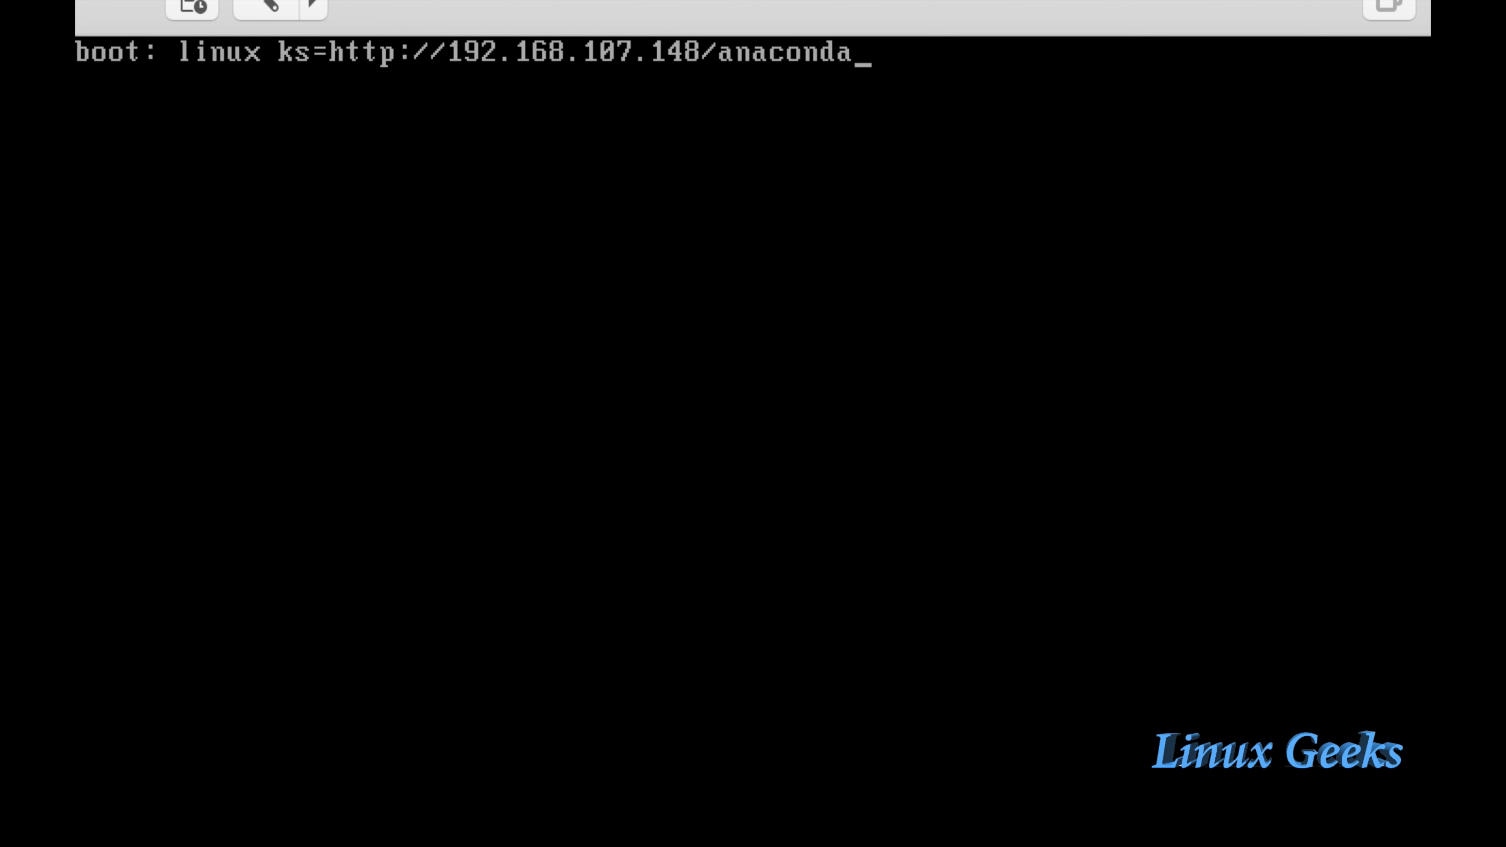
type("-ks.cfg")
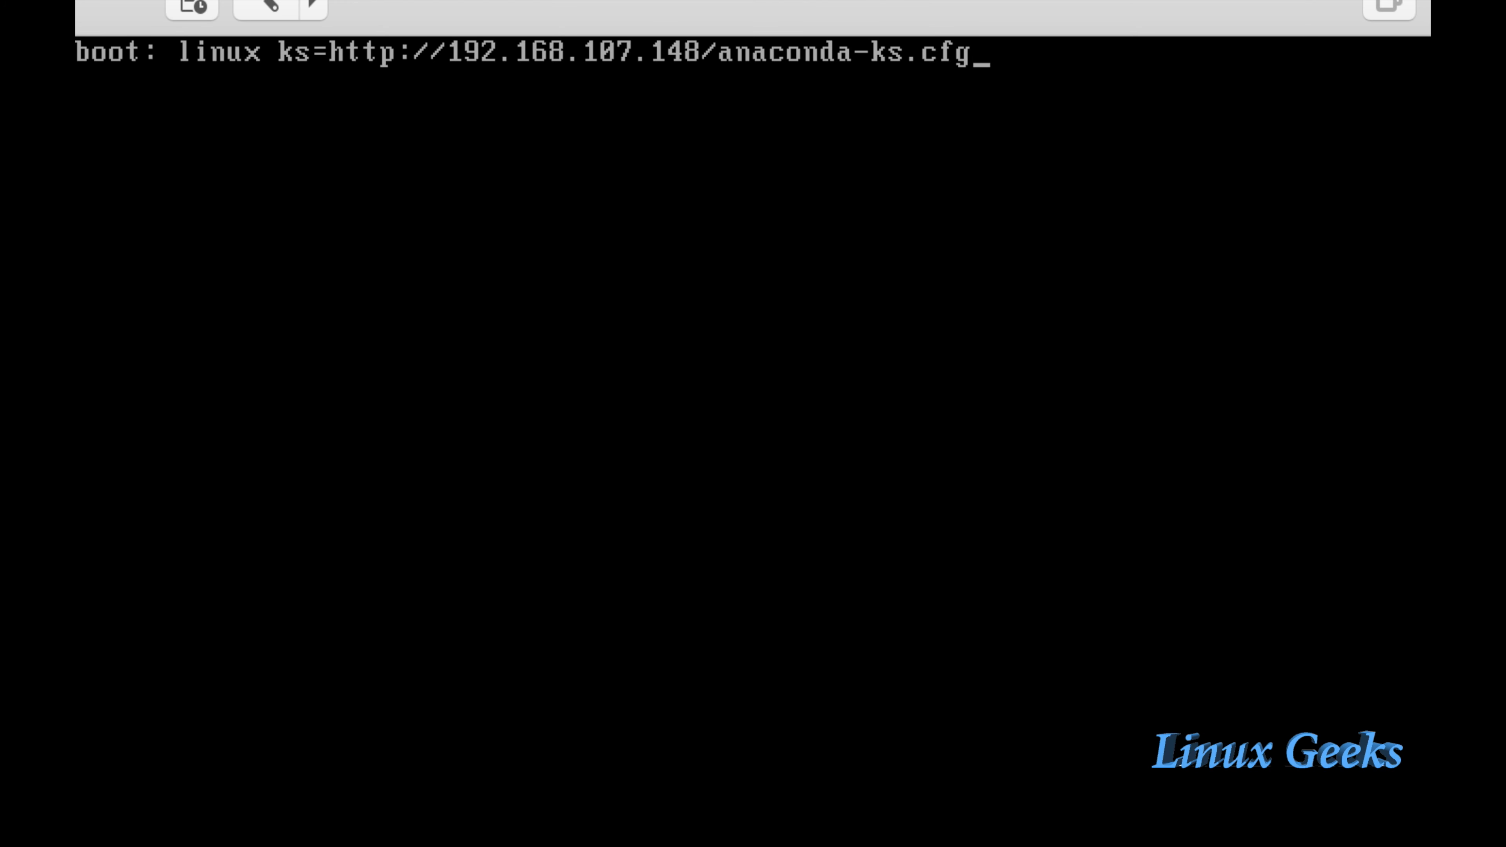
key("Return")
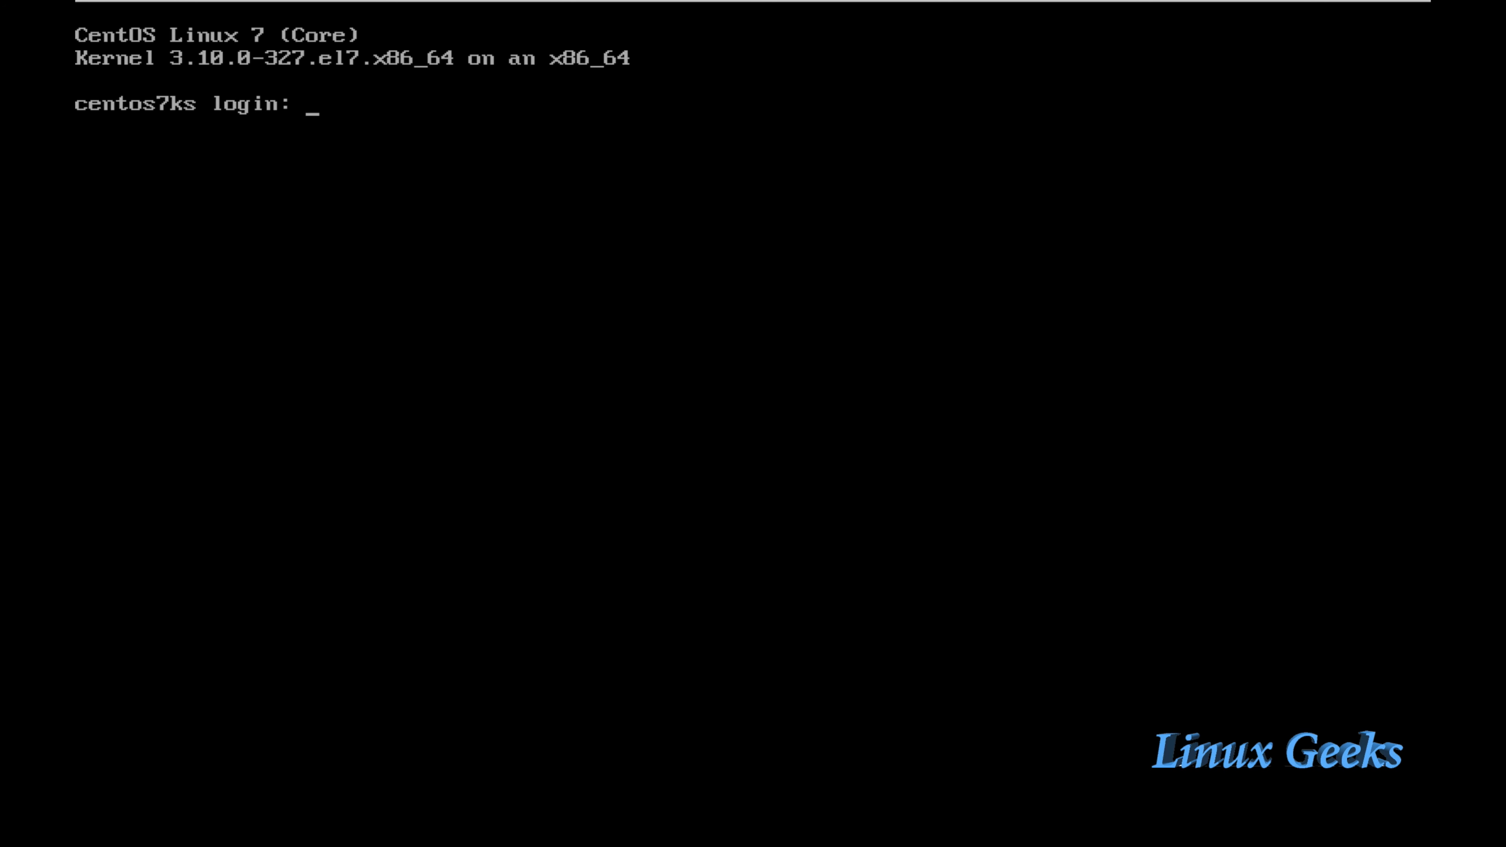
Step: Log in to centos7ks as root and run df -h, showing an 18G root volume and 497M /boot
type("roor")
key("BackSpace")
type("t")
key("Return")
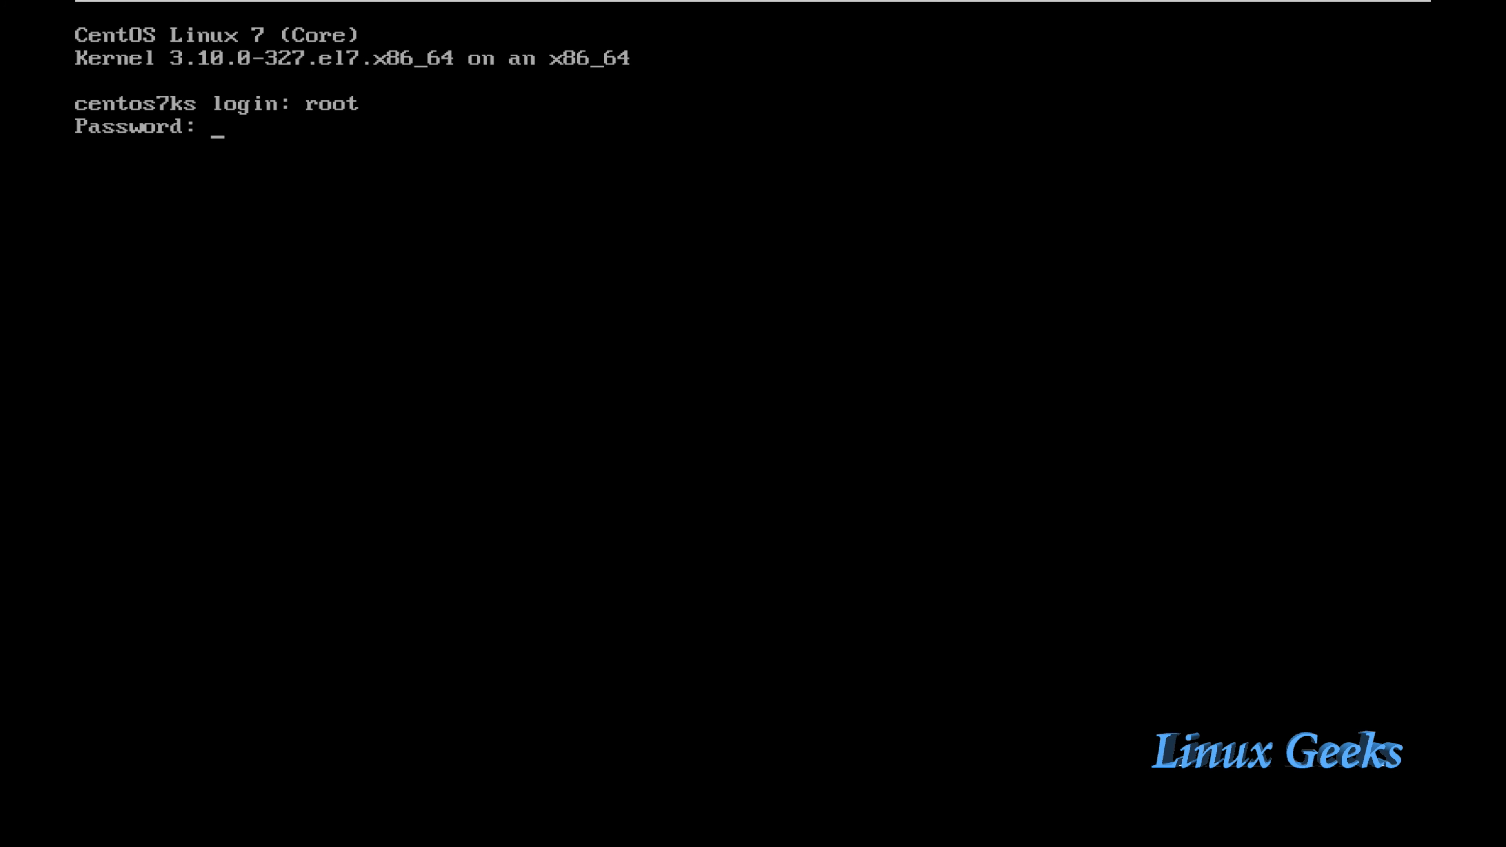
key("Return")
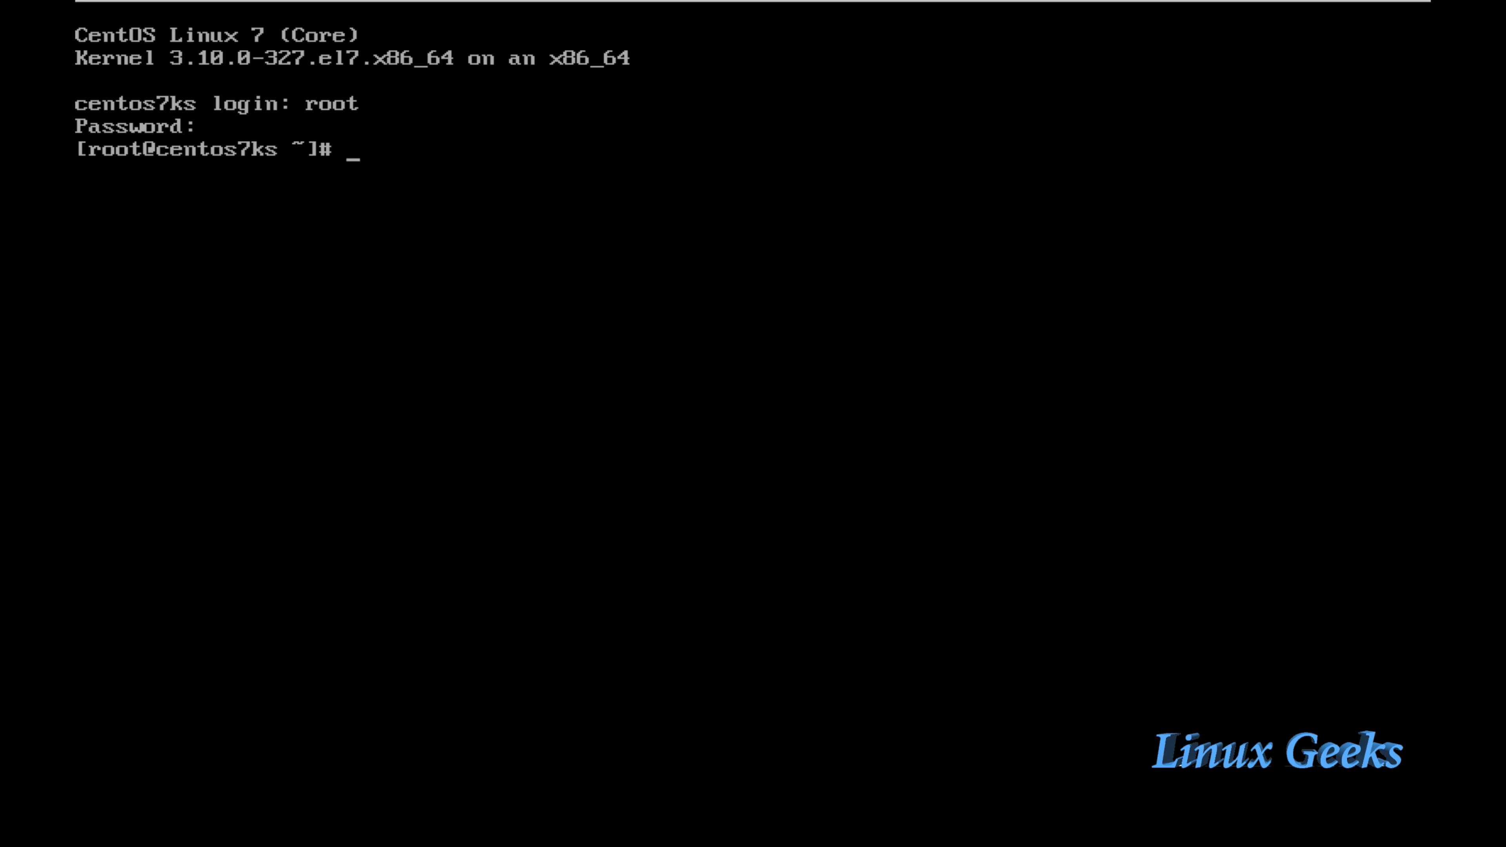
type("df -h")
key("Return")
key("Return")
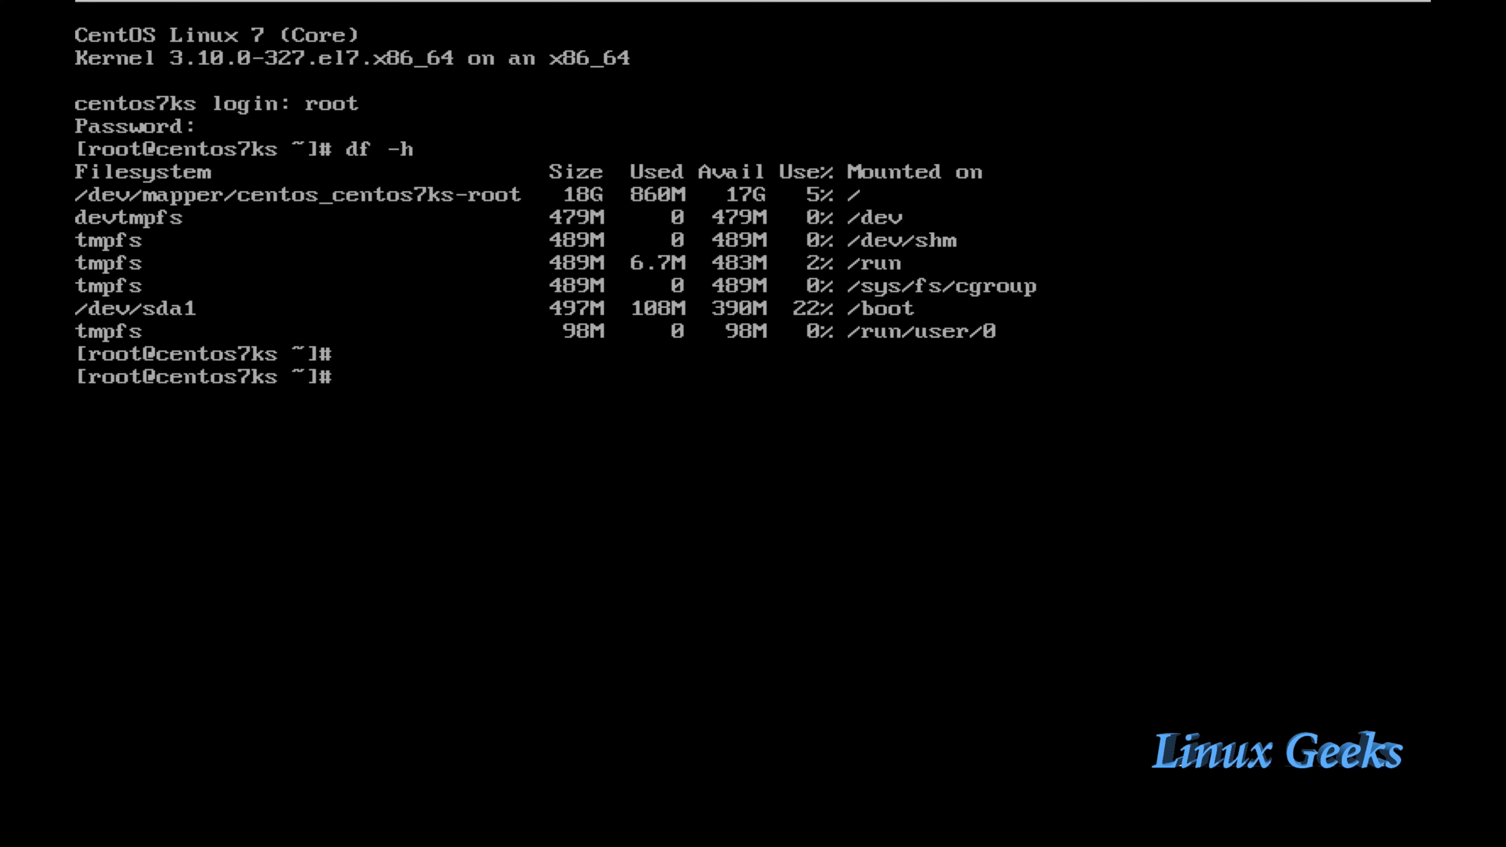
Step: List root's home to confirm anaconda-ks.cfg is present, then enter lvs
type("ls")
key("Return")
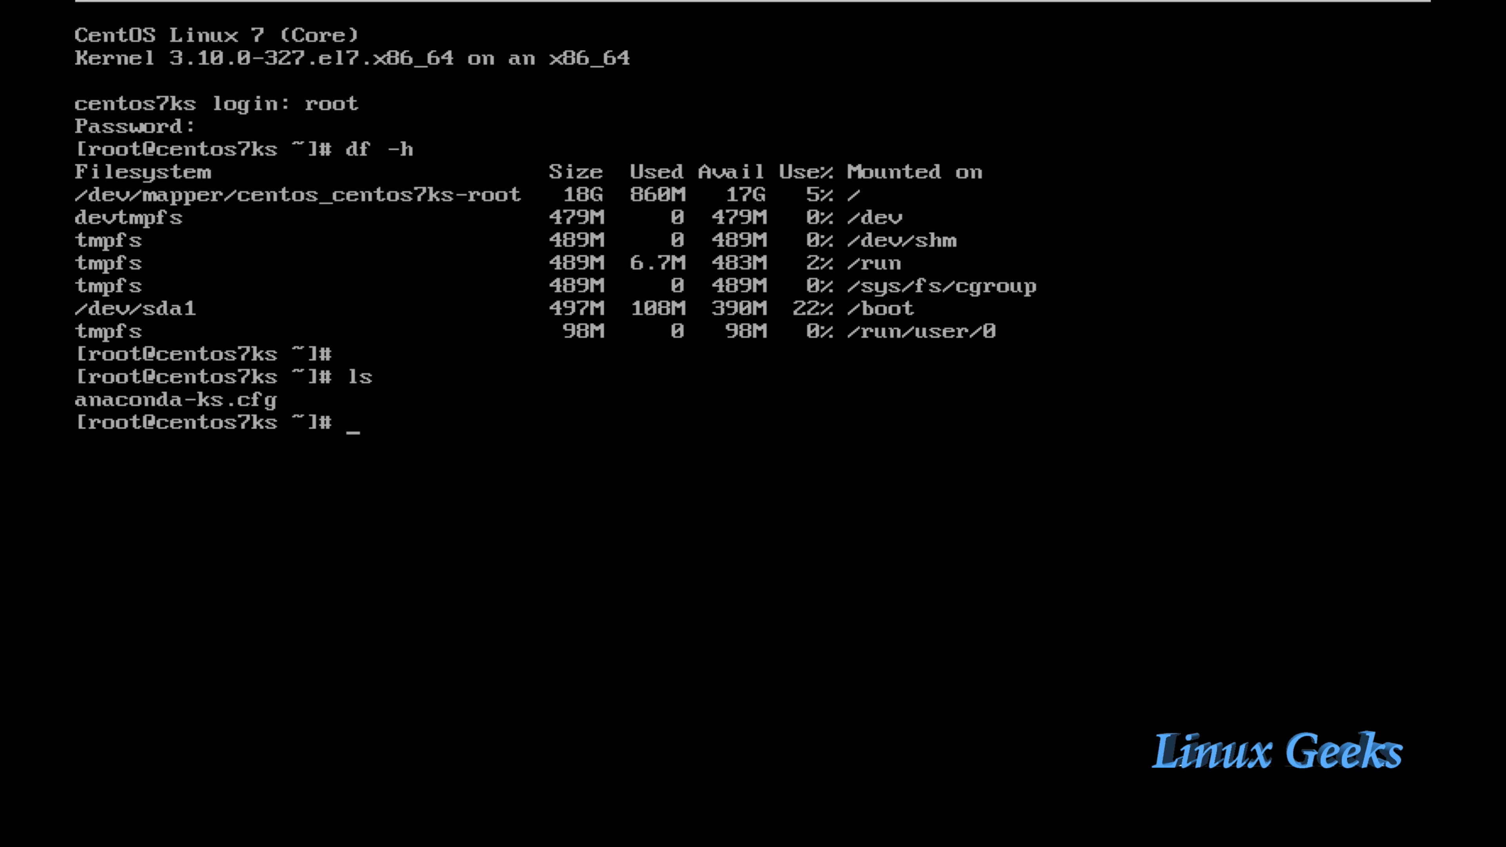
type("lvs")
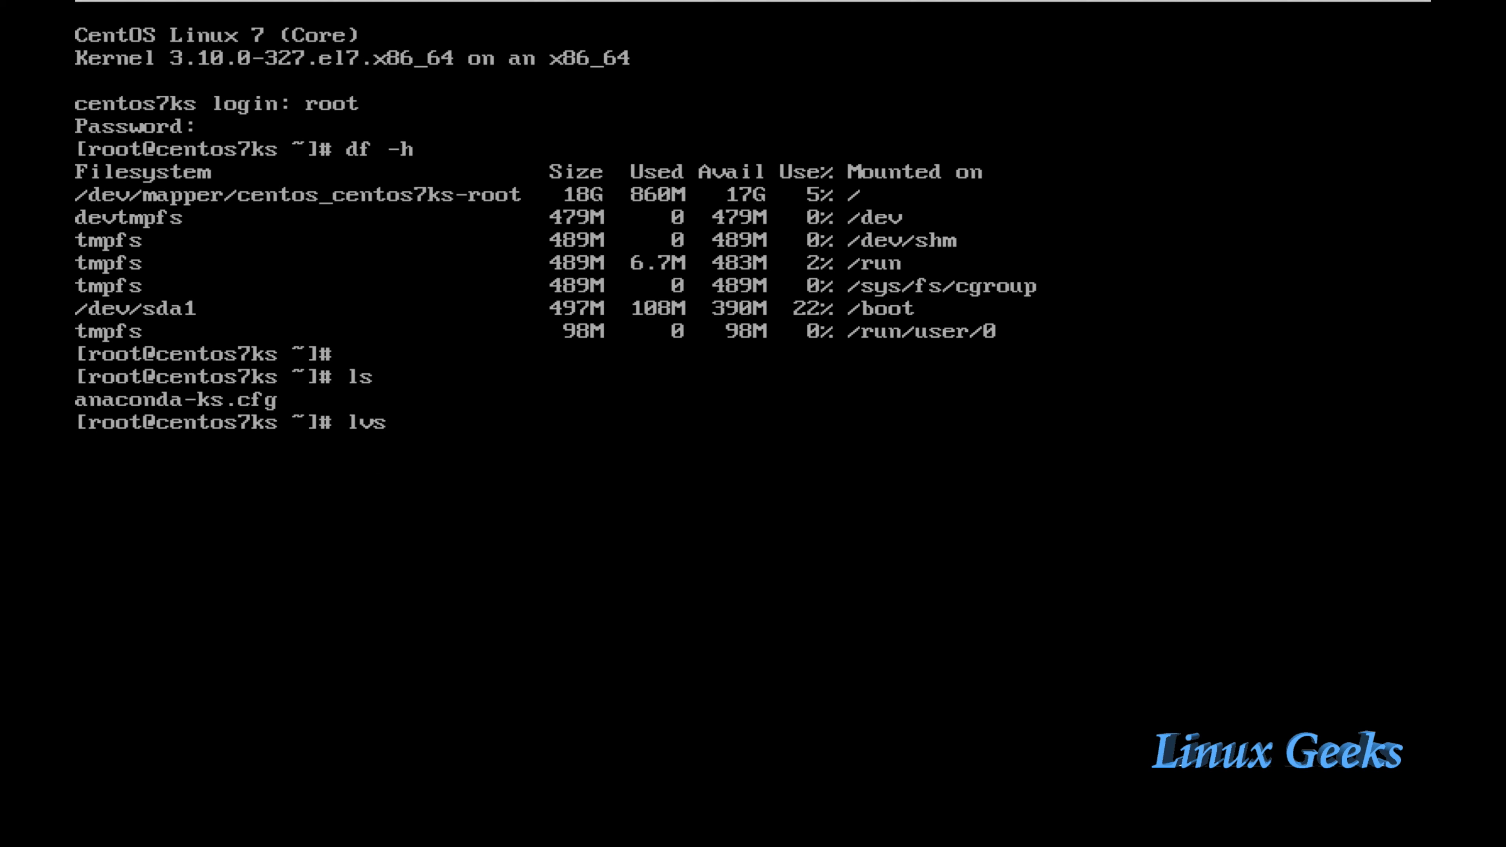